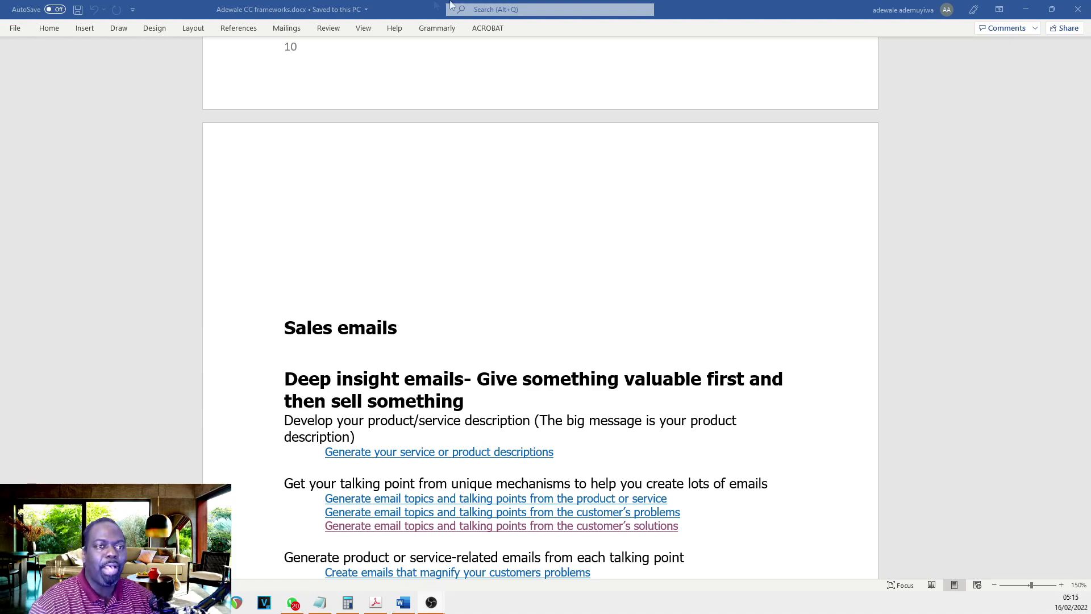
Step: Scroll up and down through the Word frameworks guide
{"action": "scroll", "coordinate": [419, 311], "scroll_direction": "down", "scroll_amount": 15}
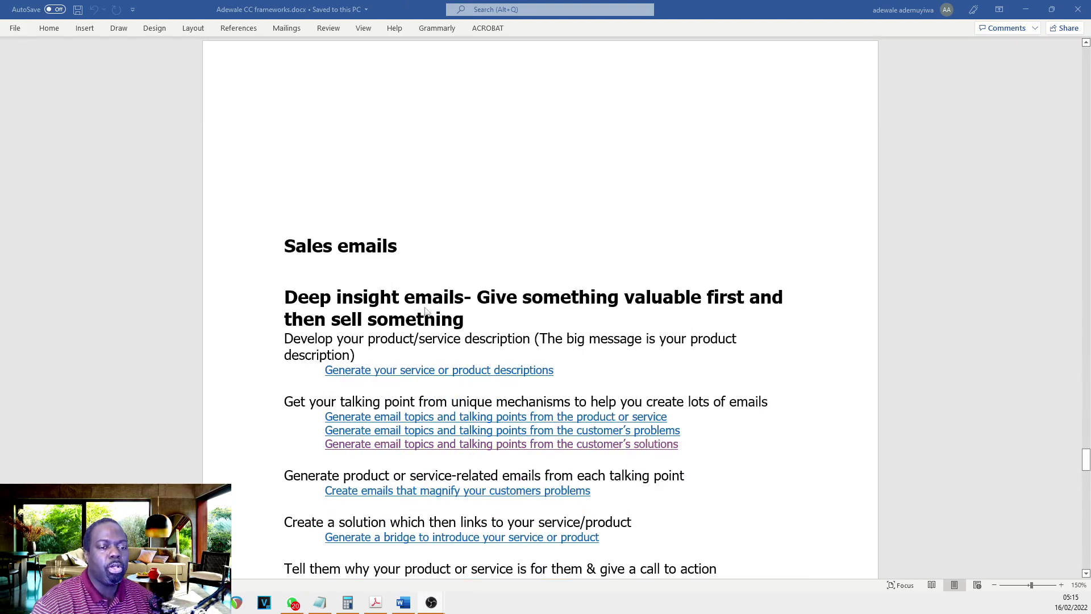
{"action": "scroll", "coordinate": [423, 369], "scroll_direction": "down", "scroll_amount": 3}
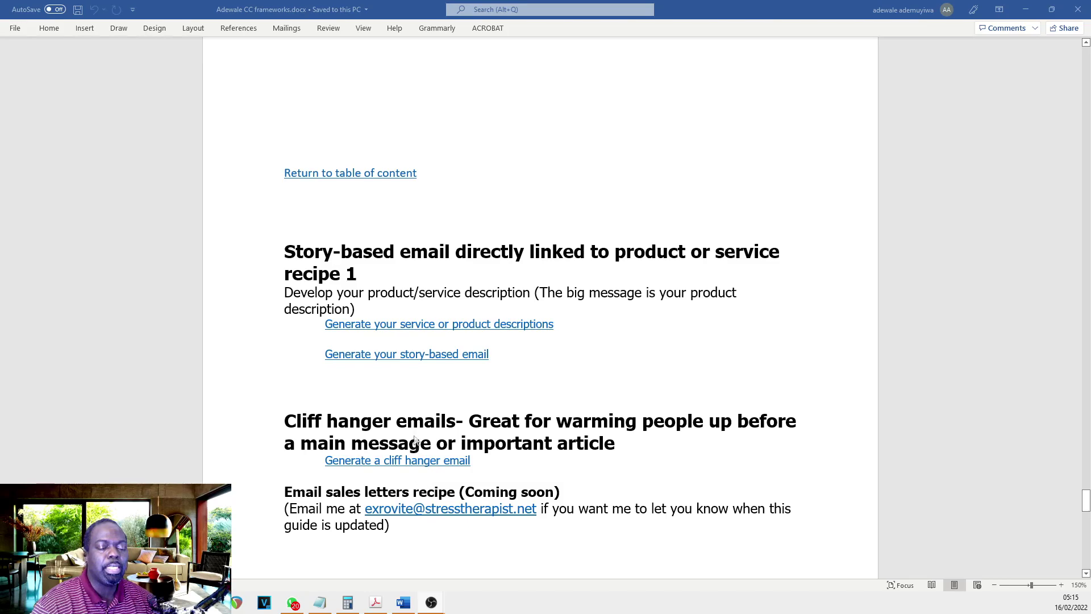
{"action": "scroll", "coordinate": [415, 431], "scroll_direction": "up", "scroll_amount": 19}
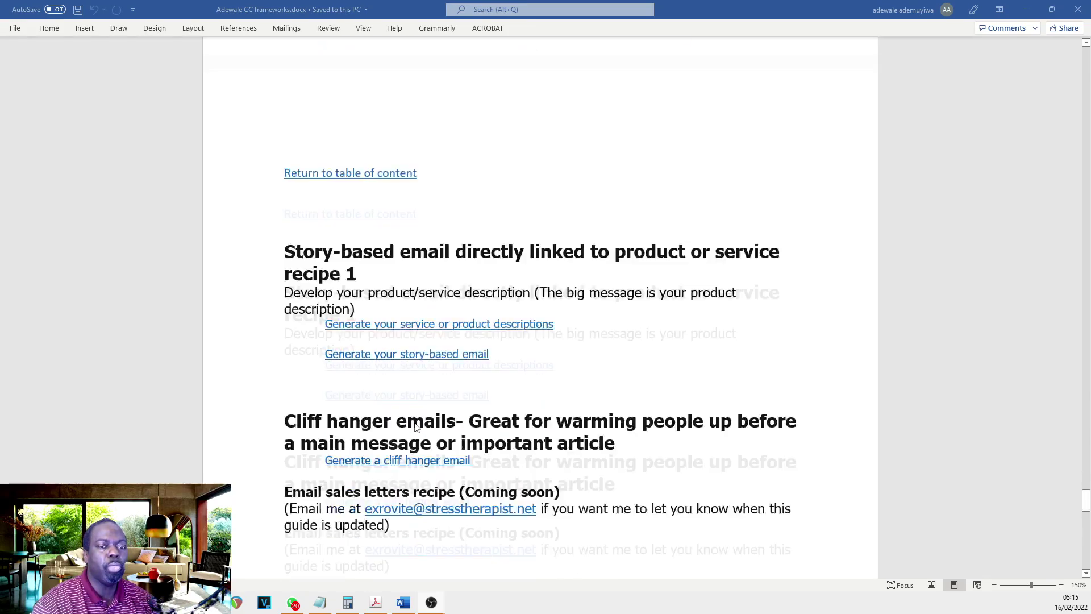
{"action": "scroll", "coordinate": [445, 459], "scroll_direction": "down", "scroll_amount": 3}
{"action": "scroll", "coordinate": [444, 459], "scroll_direction": "up", "scroll_amount": 6}
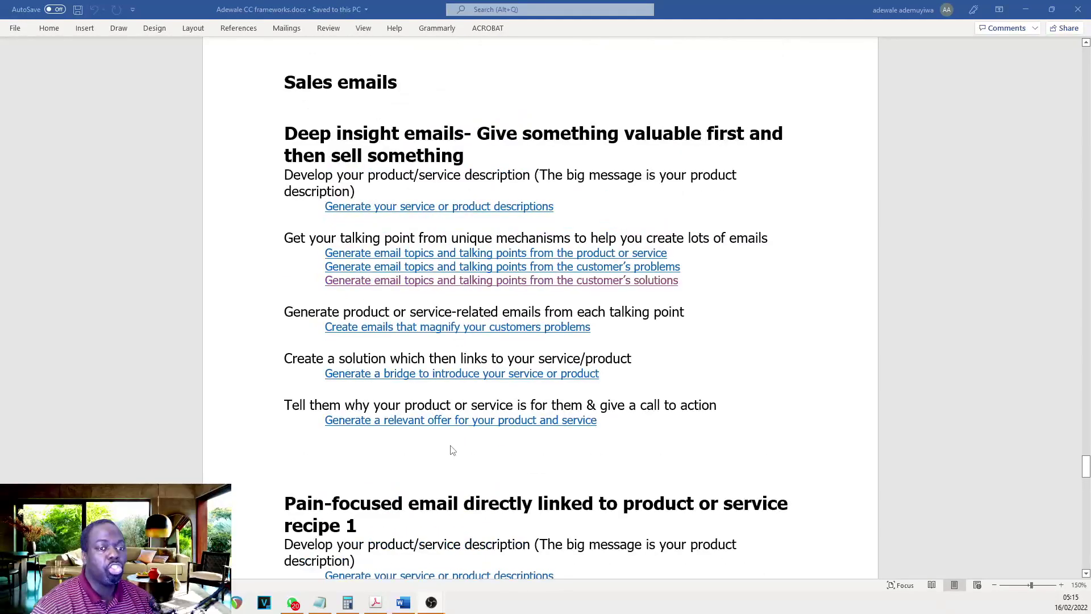
{"action": "scroll", "coordinate": [395, 195], "scroll_direction": "down", "scroll_amount": 6}
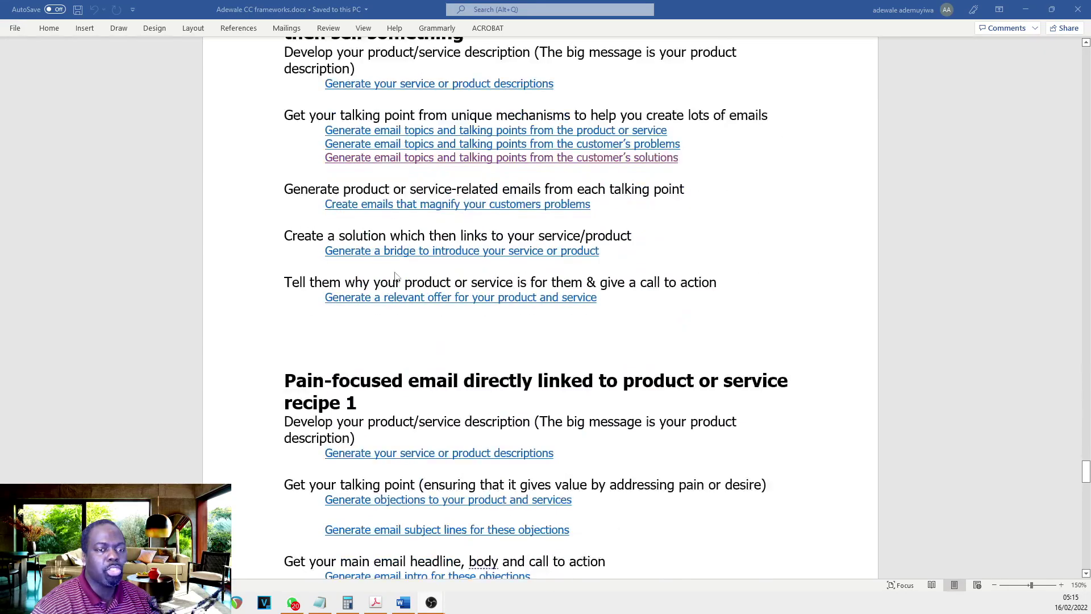
{"action": "scroll", "coordinate": [454, 341], "scroll_direction": "up", "scroll_amount": 3}
{"action": "scroll", "coordinate": [560, 491], "scroll_direction": "down", "scroll_amount": 20}
{"action": "scroll", "coordinate": [765, 506], "scroll_direction": "up", "scroll_amount": 14}
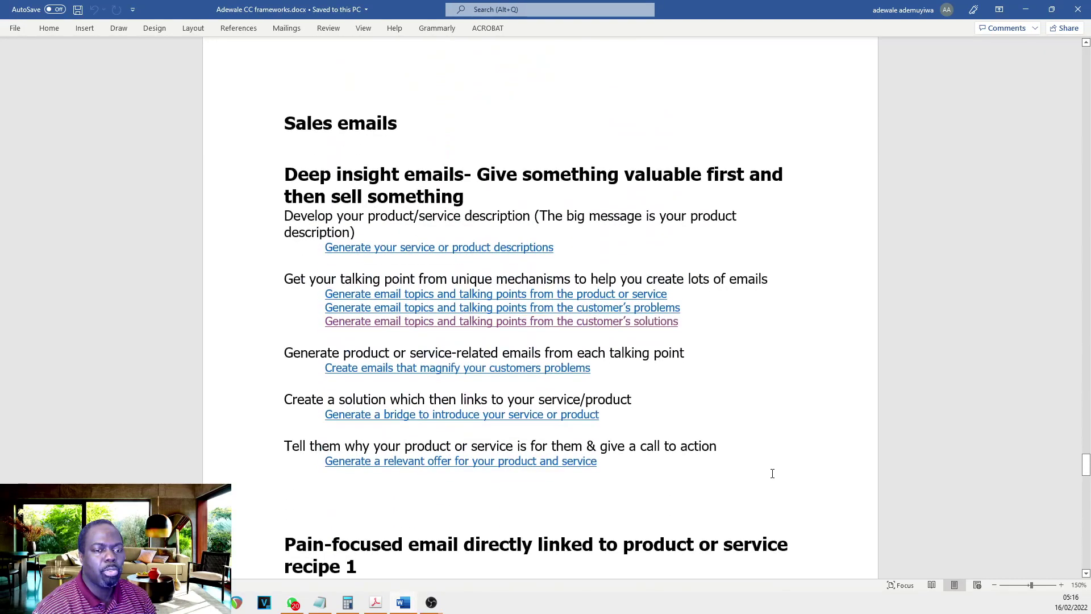
{"action": "scroll", "coordinate": [715, 296], "scroll_direction": "down", "scroll_amount": 2}
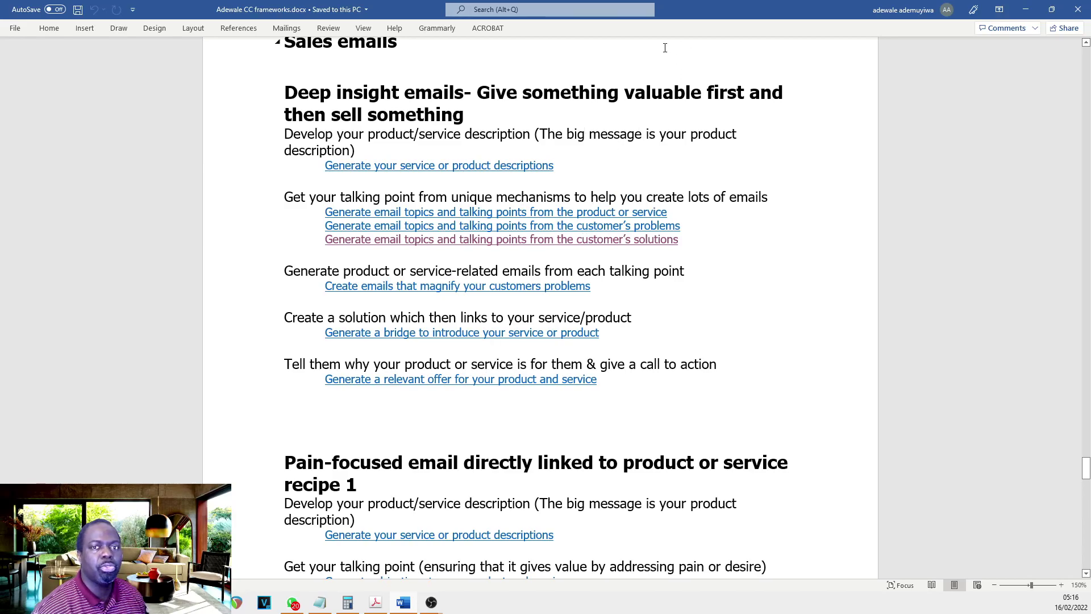
Step: Review the title and description on the 'How to Heal After A Toxic Relationship/Marriage' product page
{"action": "key", "text": "alt+Tab"}
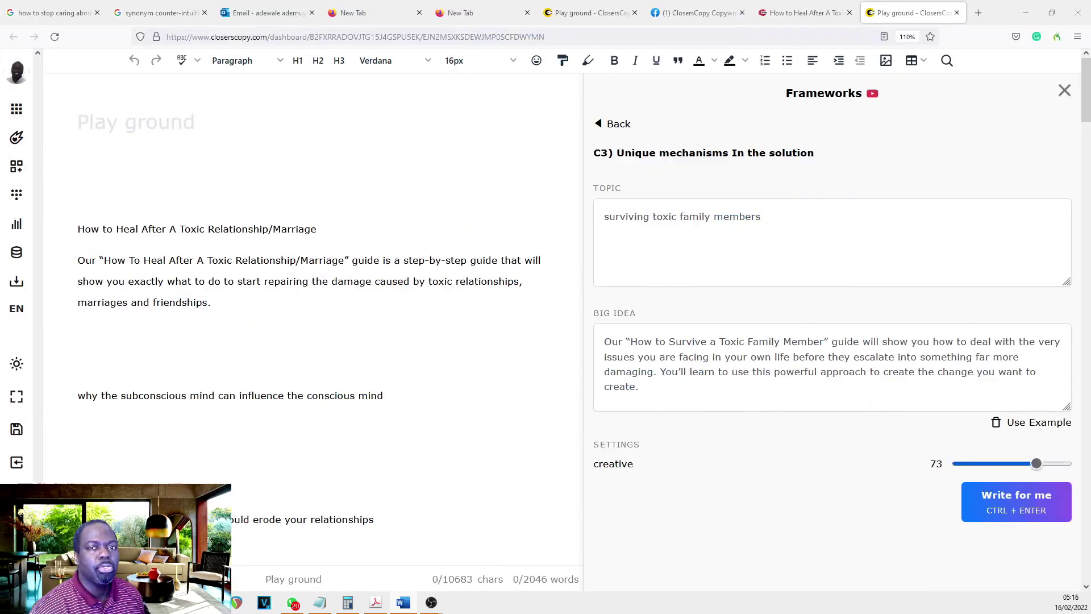
{"action": "left_click", "coordinate": [784, 14]}
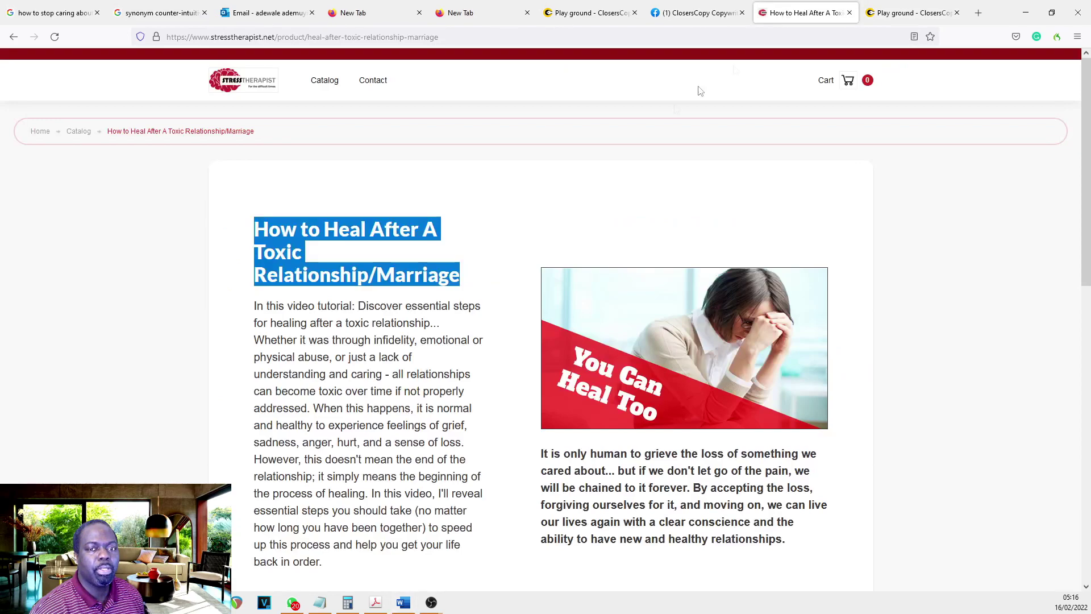
{"action": "left_click", "coordinate": [439, 292]}
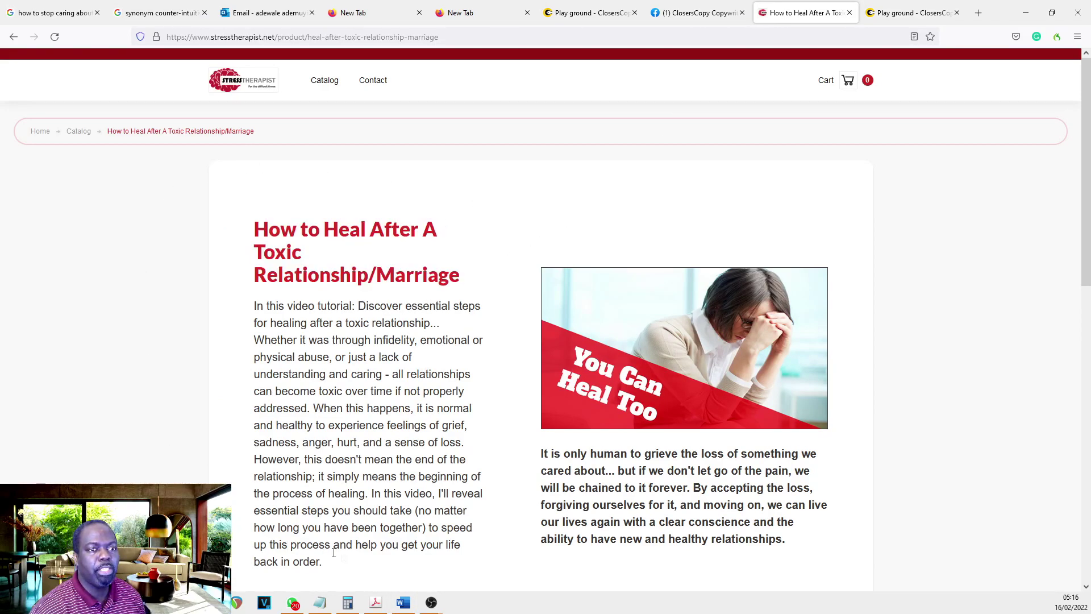
{"action": "scroll", "coordinate": [702, 353], "scroll_direction": "down", "scroll_amount": 2}
{"action": "scroll", "coordinate": [685, 350], "scroll_direction": "up", "scroll_amount": 2}
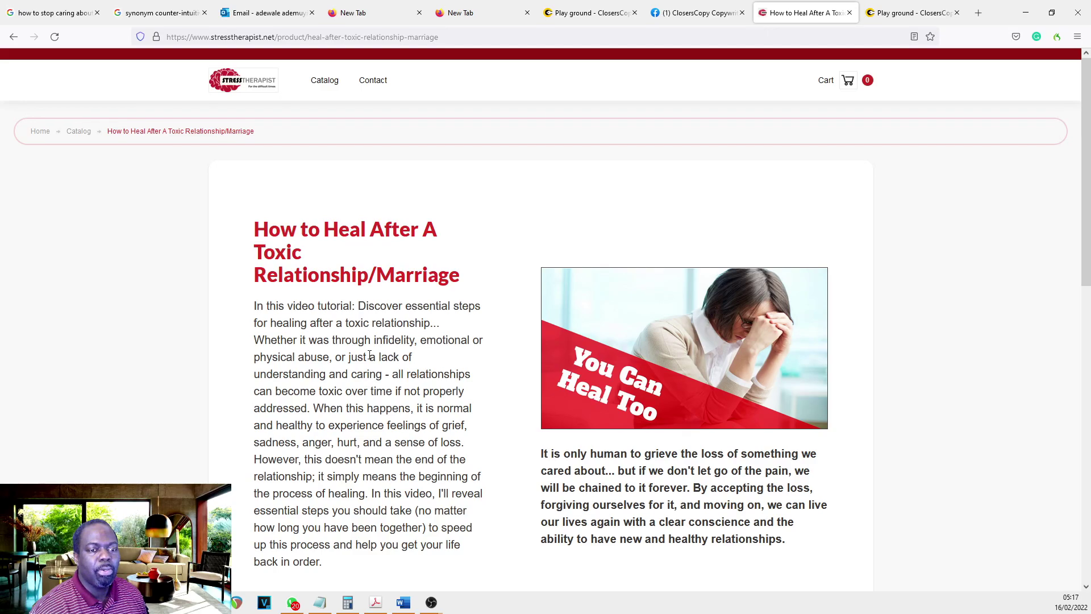
{"action": "mouse_move", "coordinate": [462, 279]}
{"action": "left_mouse_down"}
{"action": "mouse_move", "coordinate": [285, 264]}
{"action": "mouse_move", "coordinate": [248, 233]}
{"action": "mouse_move", "coordinate": [368, 355]}
{"action": "left_mouse_up"}
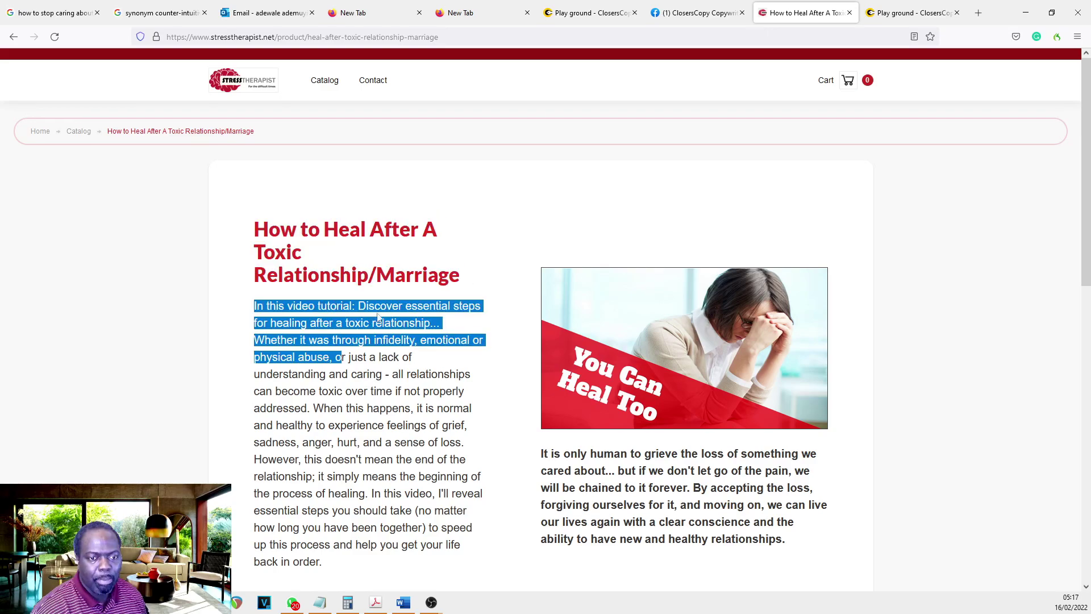
{"action": "left_click", "coordinate": [380, 316]}
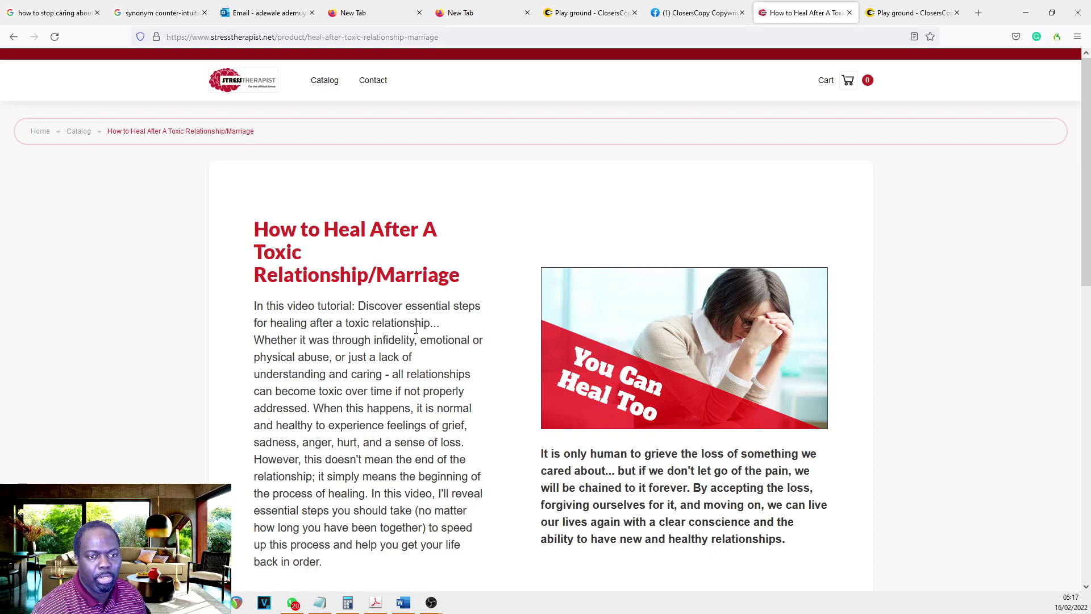
Step: Open the product description generator from the Word guide and check its topic text
{"action": "key", "text": "alt+Tab"}
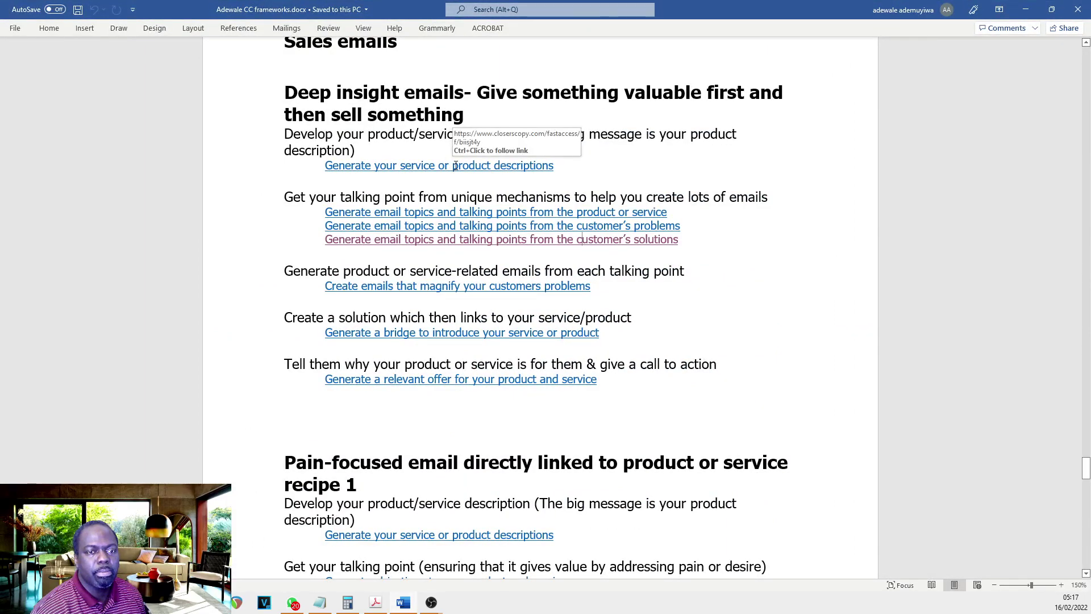
{"action": "left_click", "coordinate": [454, 165], "text": "ctrl"}
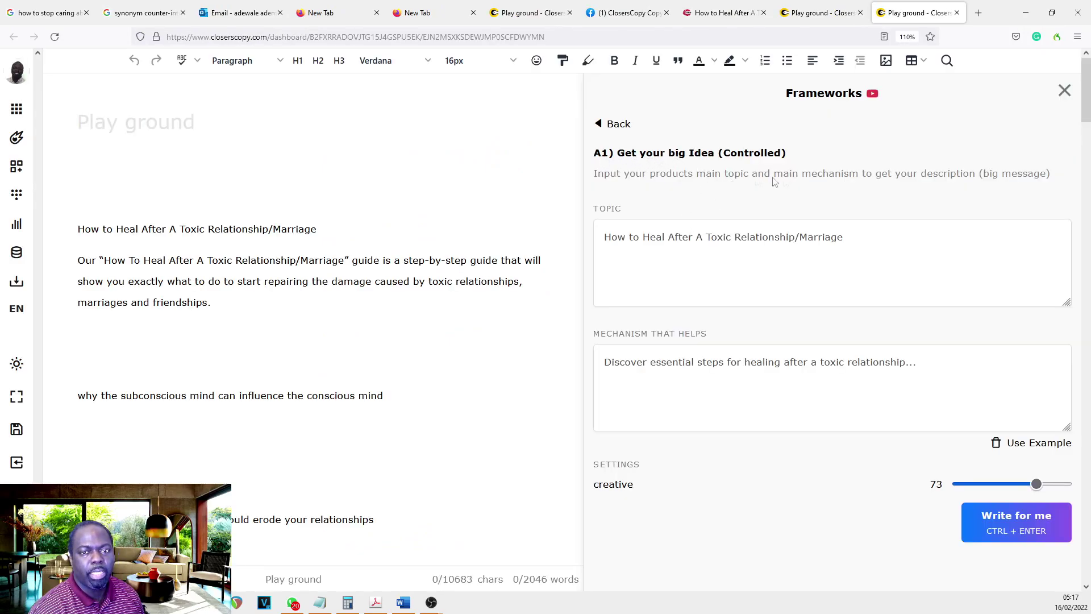
{"action": "triple_click", "coordinate": [835, 238]}
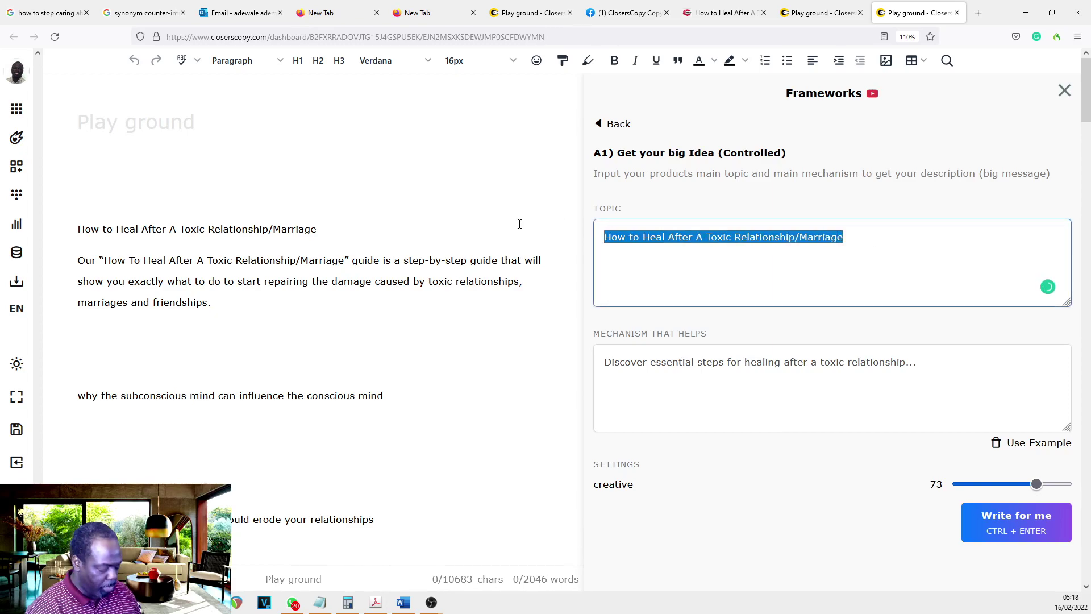
{"action": "left_click", "coordinate": [771, 269]}
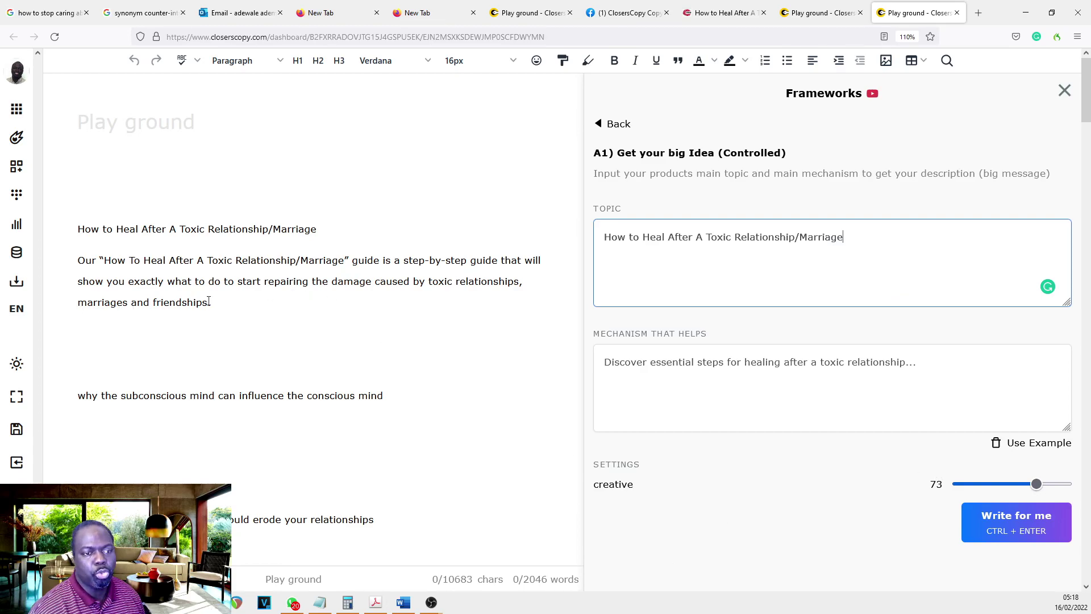
Step: Review the playground's opening paragraph holding the product title and description
{"action": "left_click_drag", "start_coordinate": [212, 302], "coordinate": [57, 267]}
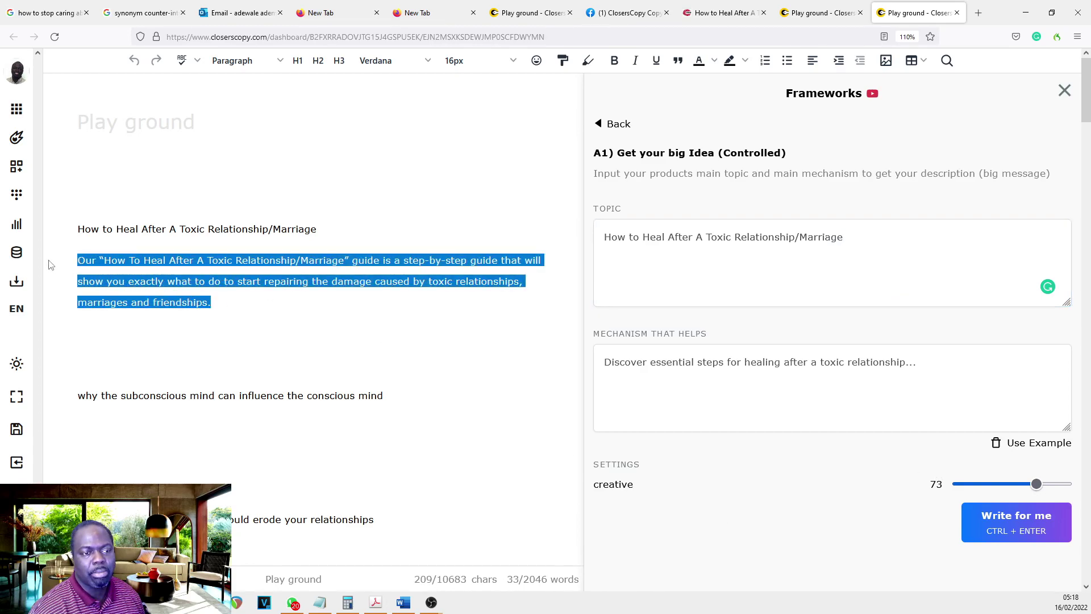
{"action": "left_click_drag", "start_coordinate": [213, 303], "coordinate": [81, 265]}
{"action": "left_click", "coordinate": [109, 230]}
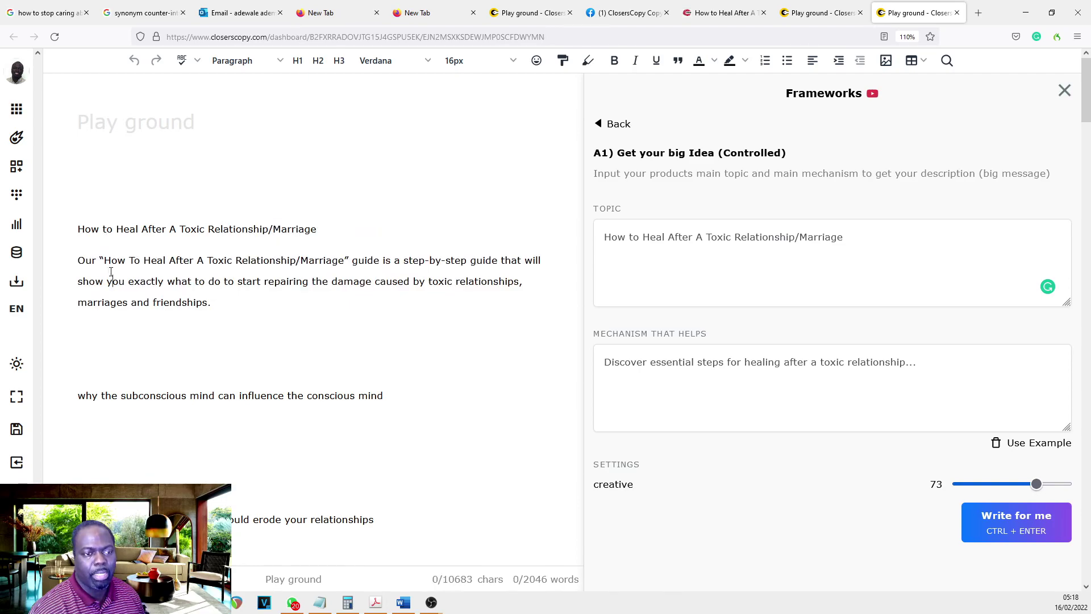
{"action": "left_click_drag", "start_coordinate": [211, 303], "coordinate": [78, 261]}
{"action": "left_click", "coordinate": [173, 219]}
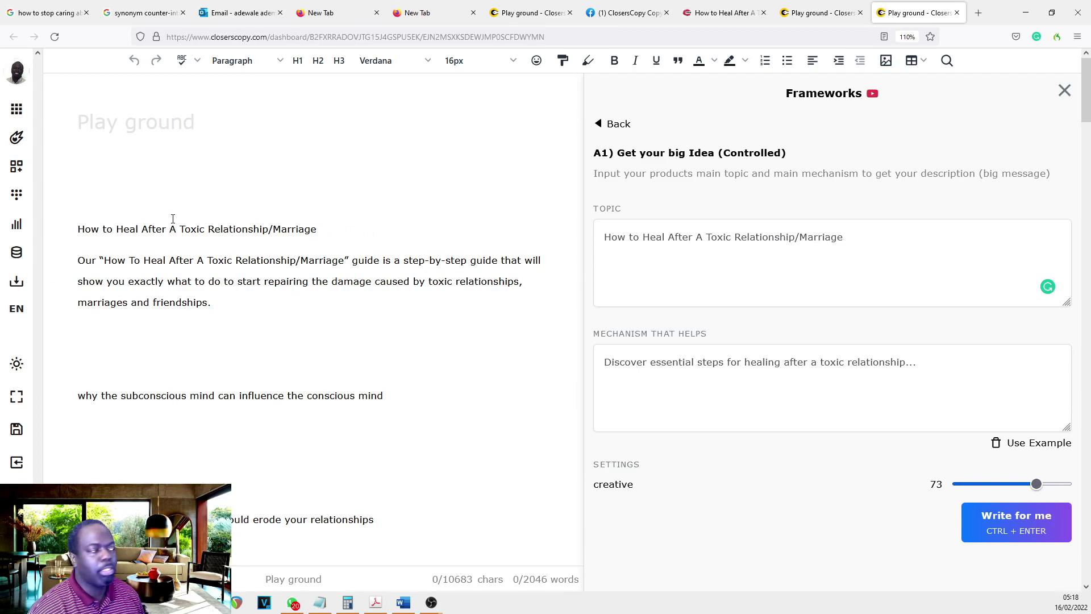
{"action": "key", "text": "alt+Tab"}
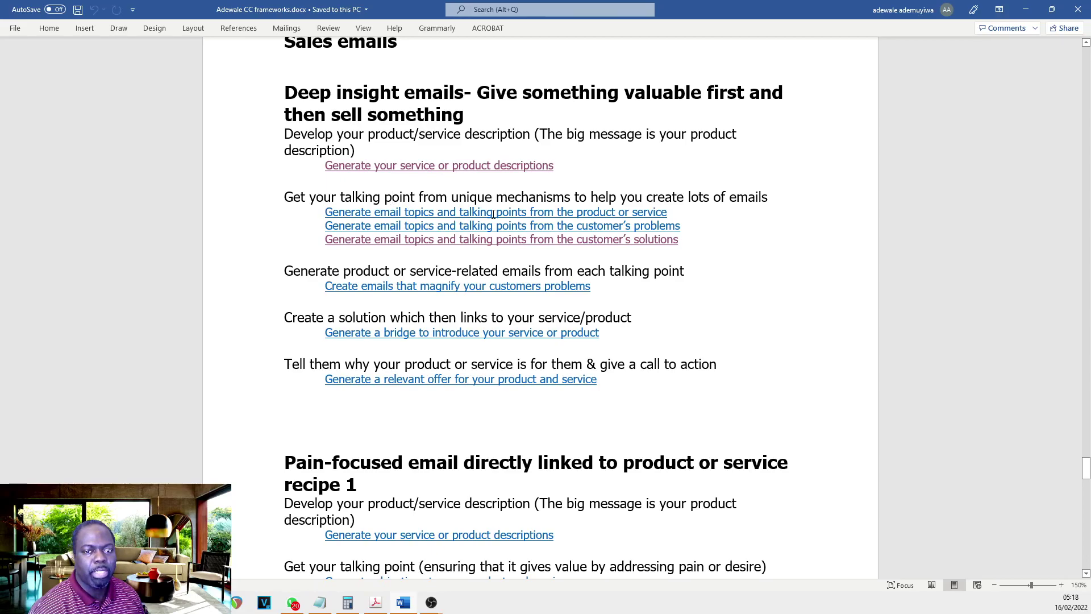
Step: Highlight the three framework link lines in the results to review them
{"action": "left_click_drag", "start_coordinate": [670, 211], "coordinate": [575, 209]}
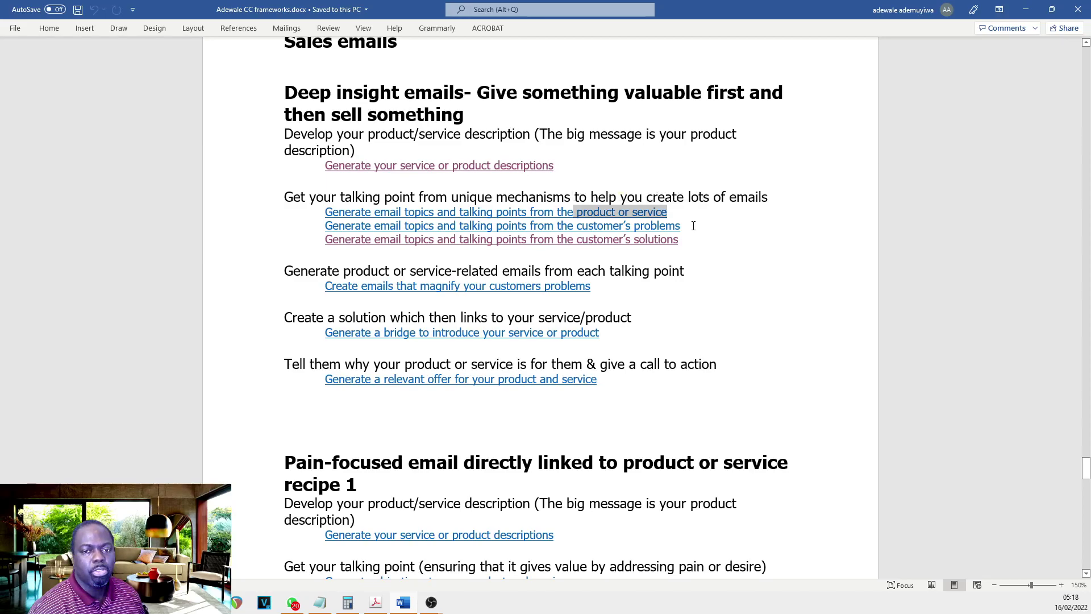
{"action": "left_click_drag", "start_coordinate": [693, 226], "coordinate": [575, 228]}
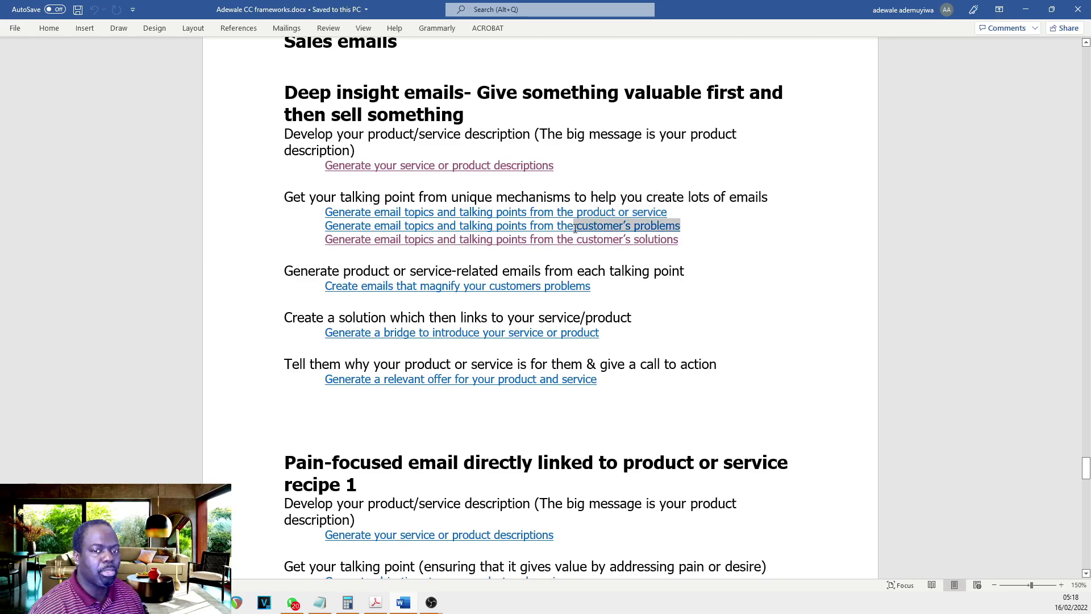
{"action": "left_click_drag", "start_coordinate": [680, 239], "coordinate": [581, 245]}
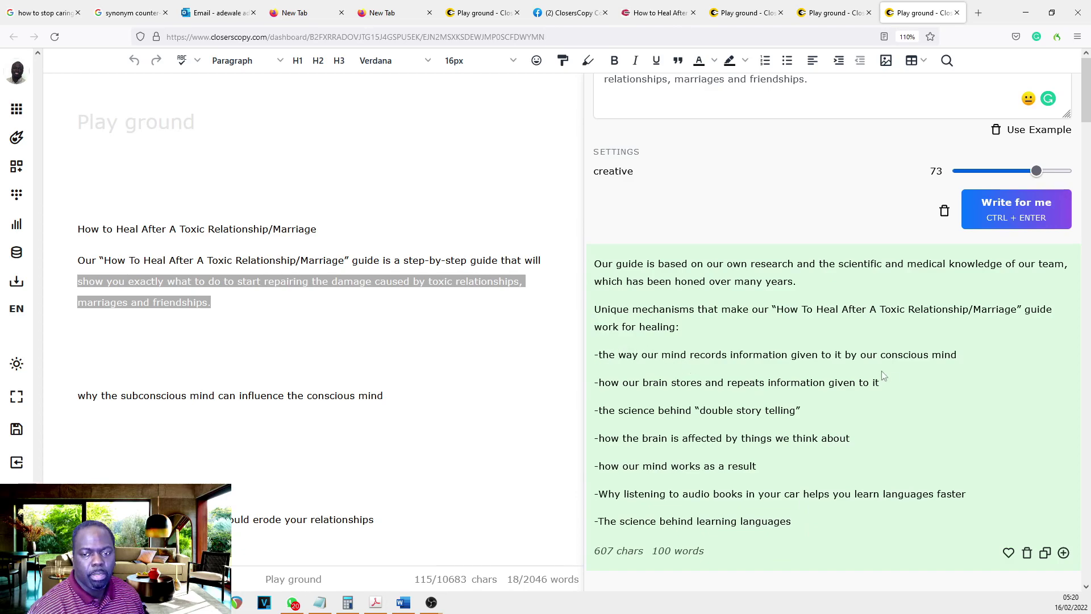
Step: Copy the 'how our brain stores and repeats information given to it' point onto the empty playground line
{"action": "left_click_drag", "start_coordinate": [886, 382], "coordinate": [605, 383]}
{"action": "key", "text": "ctrl+c"}
{"action": "left_click", "coordinate": [271, 346]}
{"action": "key", "text": "ctrl+v"}
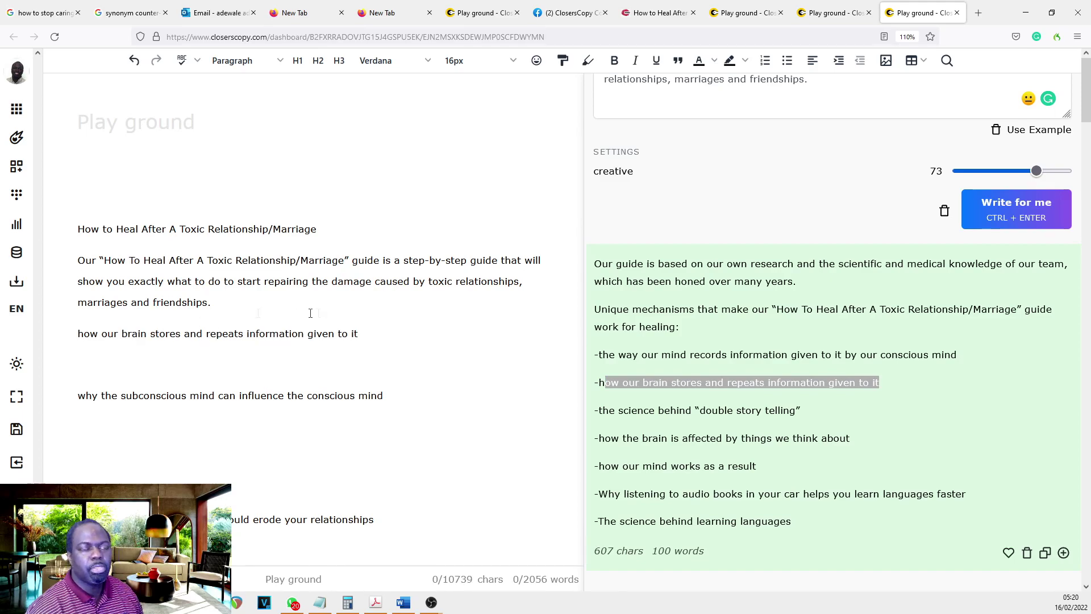
Step: Follow the 'Create emails that magnify your customers problems' link in the Word guide
{"action": "left_click", "coordinate": [402, 603]}
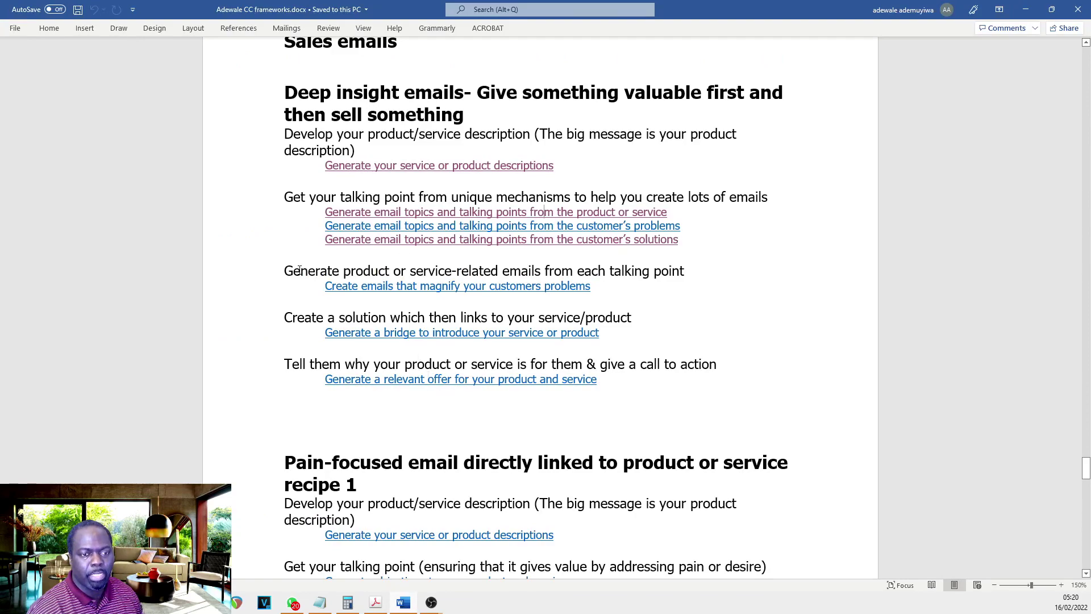
{"action": "left_click_drag", "start_coordinate": [302, 271], "coordinate": [336, 286]}
{"action": "left_click", "coordinate": [417, 271]}
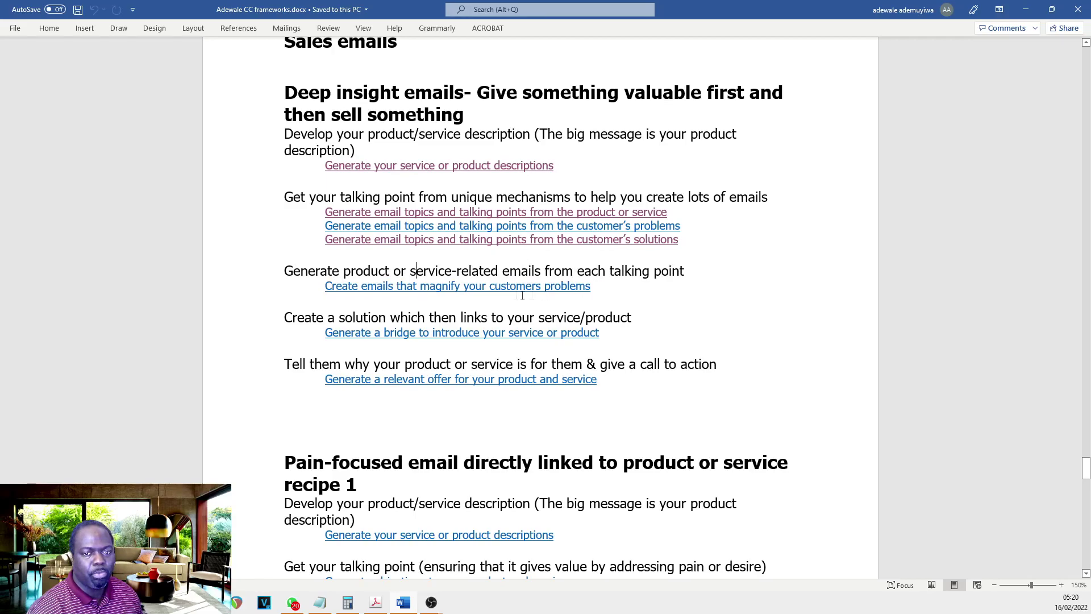
{"action": "triple_click", "coordinate": [491, 290]}
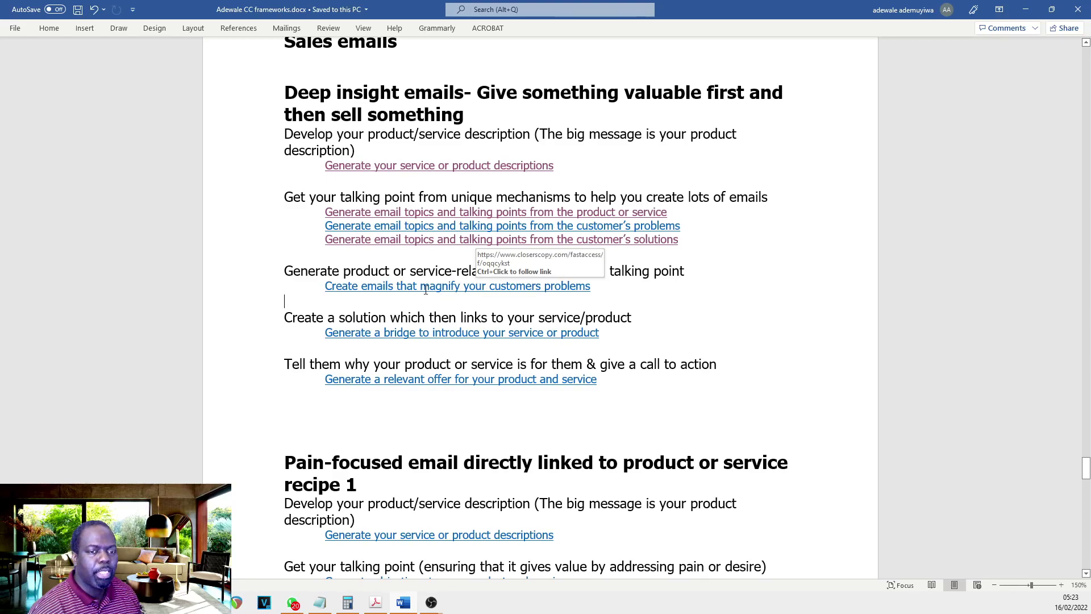
{"action": "left_click", "coordinate": [329, 288]}
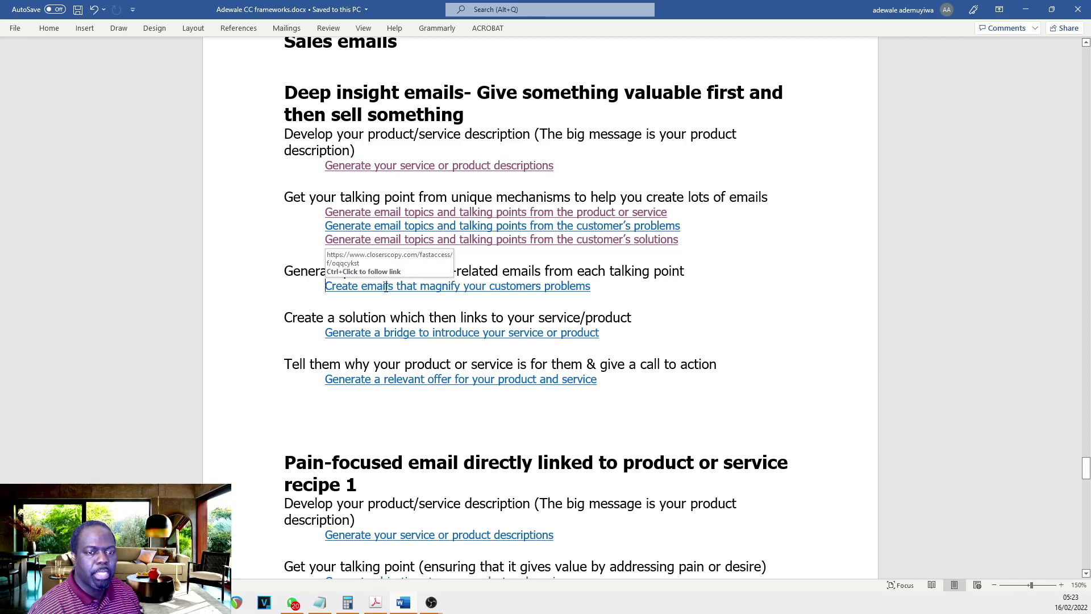
{"action": "left_click", "coordinate": [480, 291], "text": "ctrl"}
Step: Back in the guide, highlight 'customers problems' in the now-visited magnify link
{"action": "left_click", "coordinate": [409, 605]}
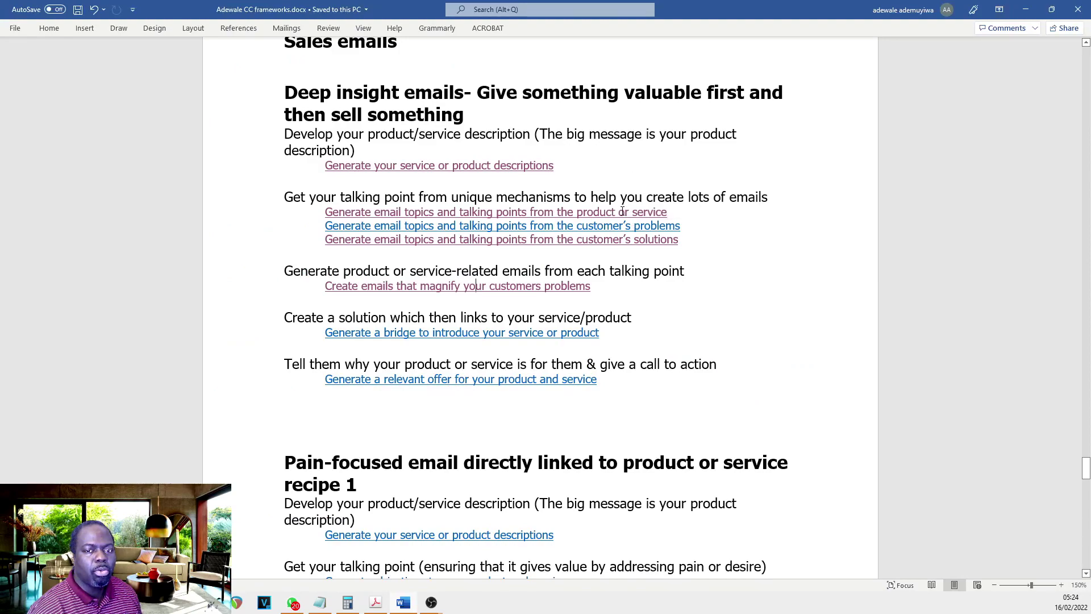
{"action": "left_click_drag", "start_coordinate": [637, 212], "coordinate": [659, 241]}
{"action": "left_click", "coordinate": [714, 263]}
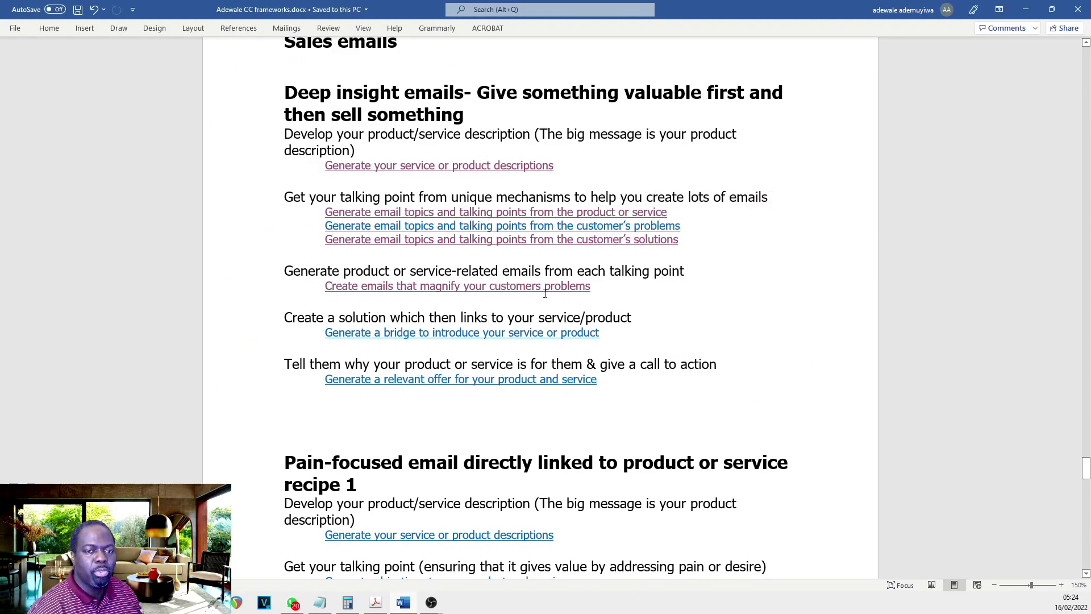
{"action": "left_click_drag", "start_coordinate": [487, 285], "coordinate": [602, 287]}
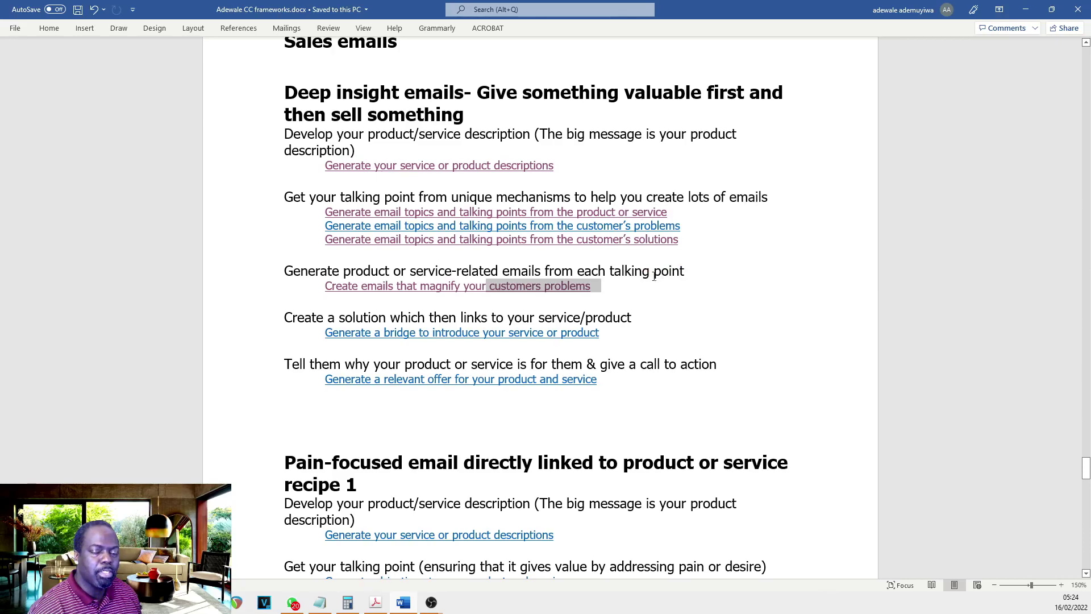
{"action": "key", "text": "Down"}
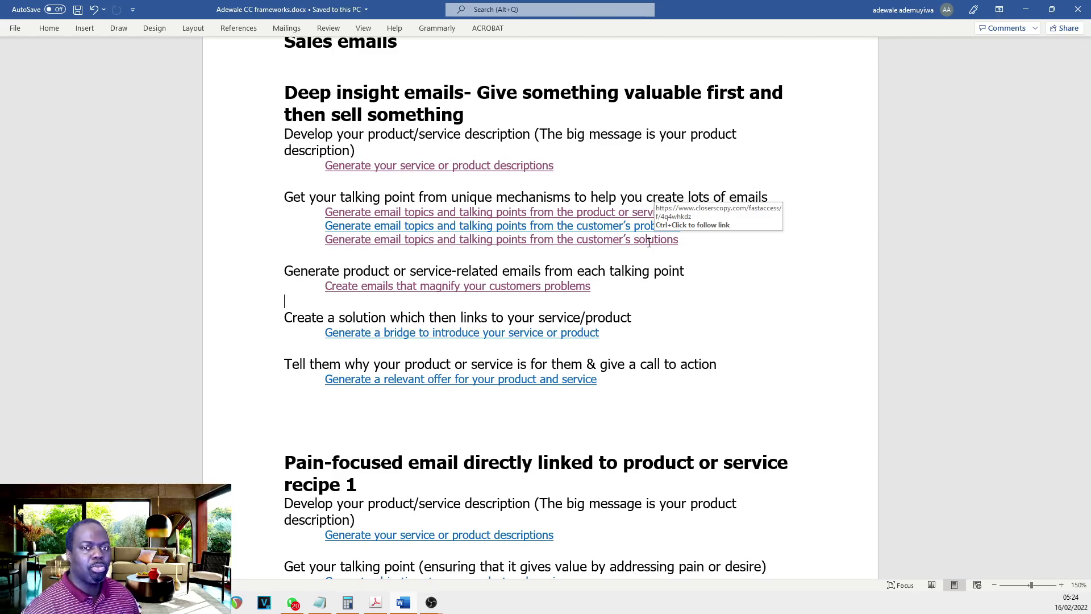
Step: In the Dig into the problem framework, set Topic to 'How to Heal After A Toxic Relationship/Marriage'
{"action": "left_click", "coordinate": [571, 286], "text": "ctrl"}
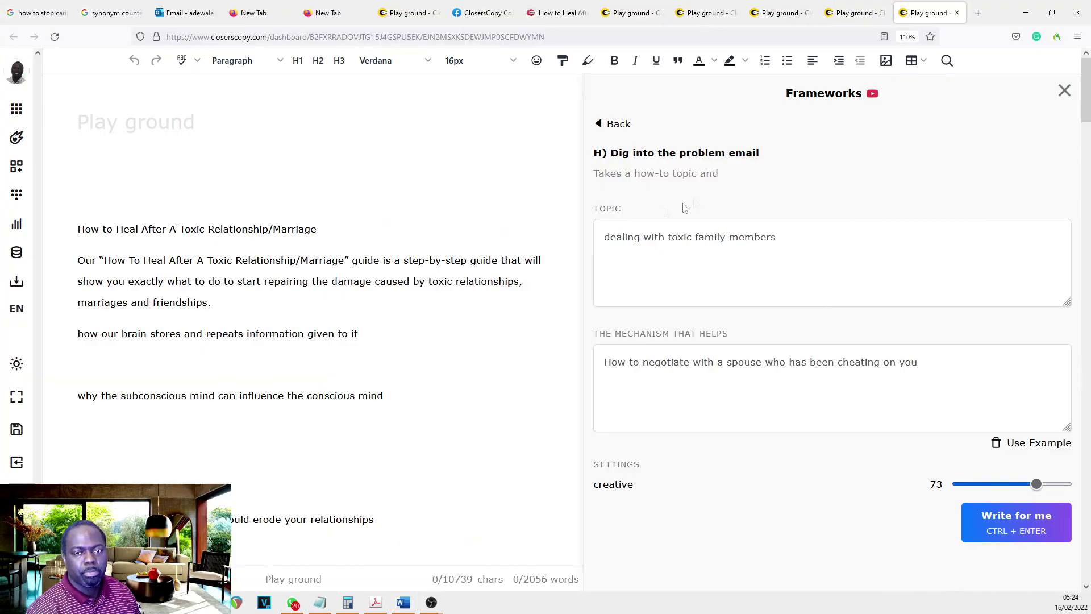
{"action": "left_click_drag", "start_coordinate": [585, 191], "coordinate": [653, 190]}
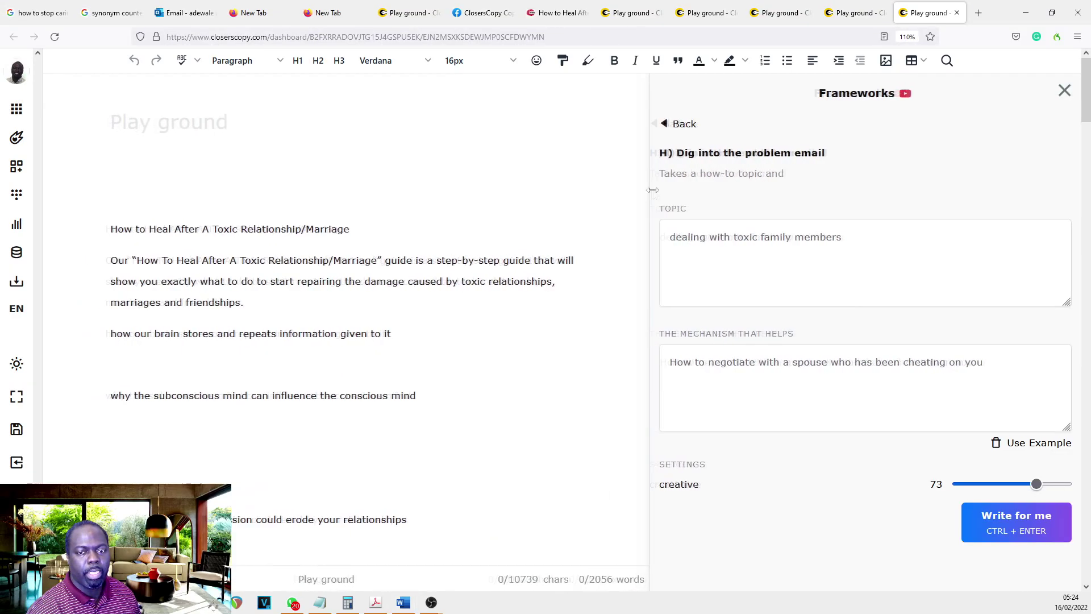
{"action": "left_click_drag", "start_coordinate": [374, 228], "coordinate": [81, 239]}
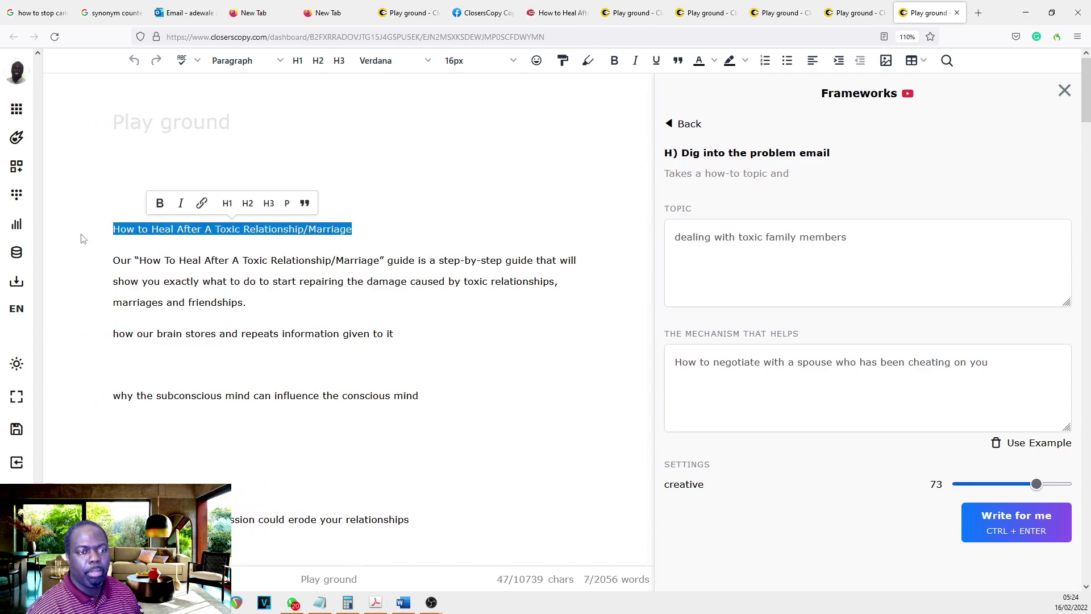
{"action": "key", "text": "ctrl+c"}
{"action": "triple_click", "coordinate": [767, 237]}
{"action": "key", "text": "ctrl+v"}
Step: Use the brain-stores-information line as the mechanism and generate the problem email
{"action": "left_click", "coordinate": [420, 341]}
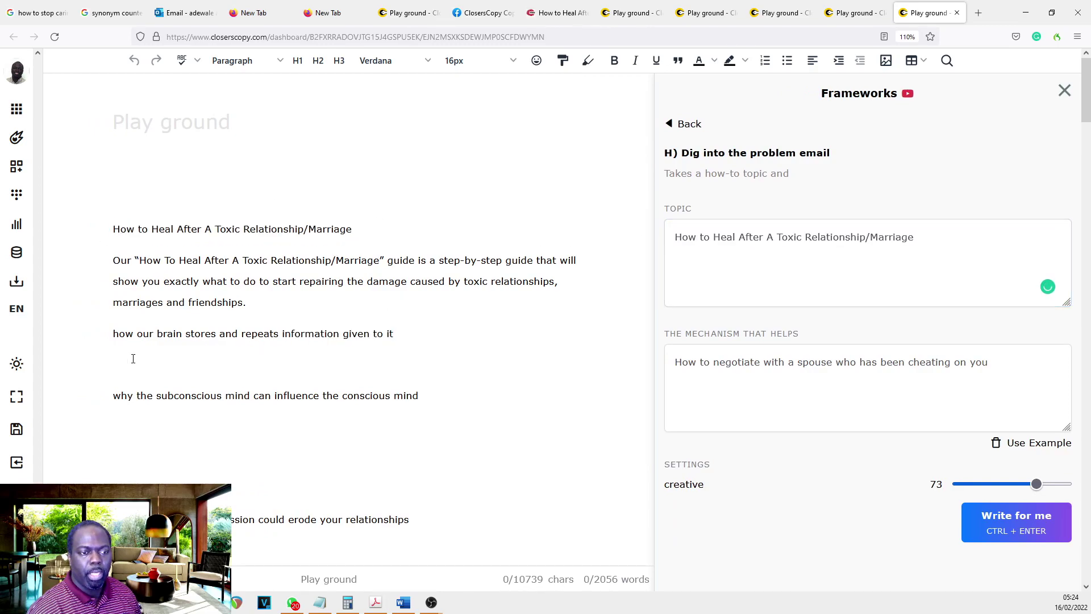
{"action": "triple_click", "coordinate": [153, 340]}
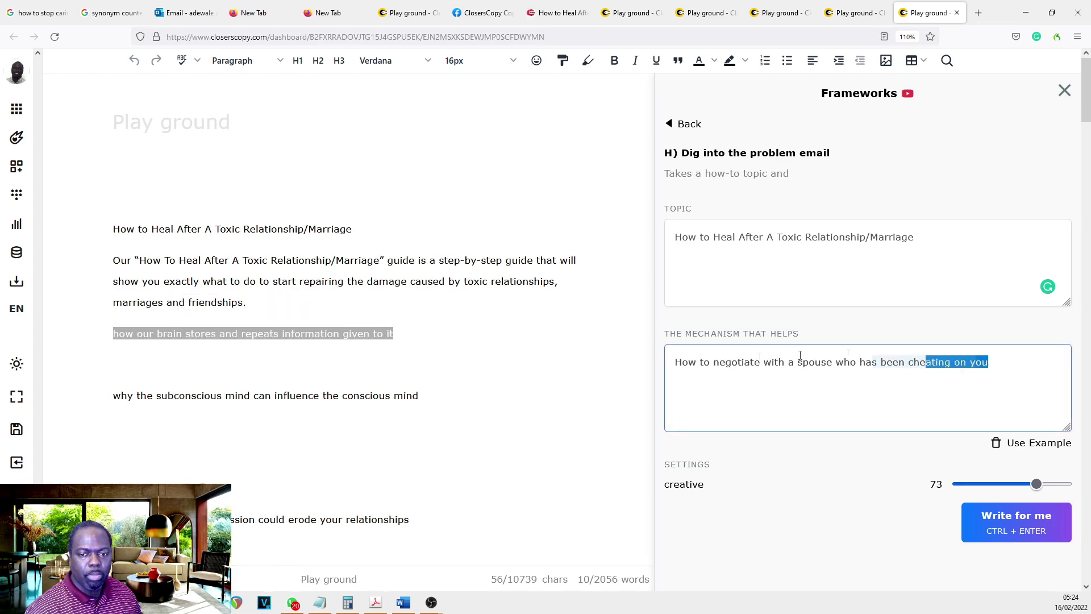
{"action": "left_click_drag", "start_coordinate": [800, 355], "coordinate": [628, 364]}
{"action": "key", "text": "ctrl+v"}
{"action": "left_click", "coordinate": [1016, 522]}
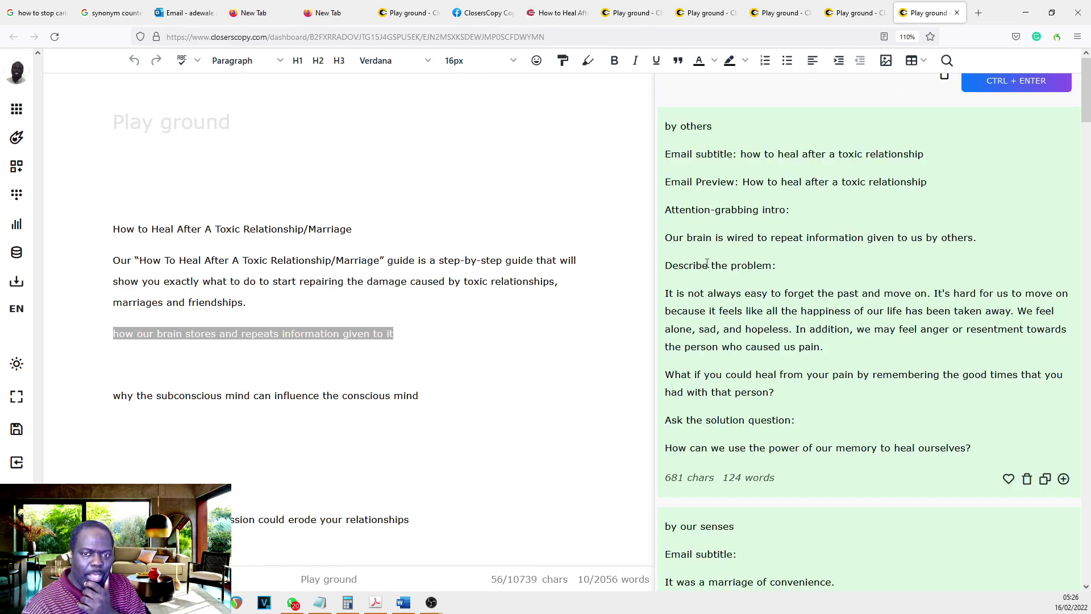
Step: Delete 'by others', 'Email subtitle:', the Email Preview line and 'Attention-grabbing intro:', retyping the capital H
{"action": "left_click_drag", "start_coordinate": [707, 263], "coordinate": [82, 213]}
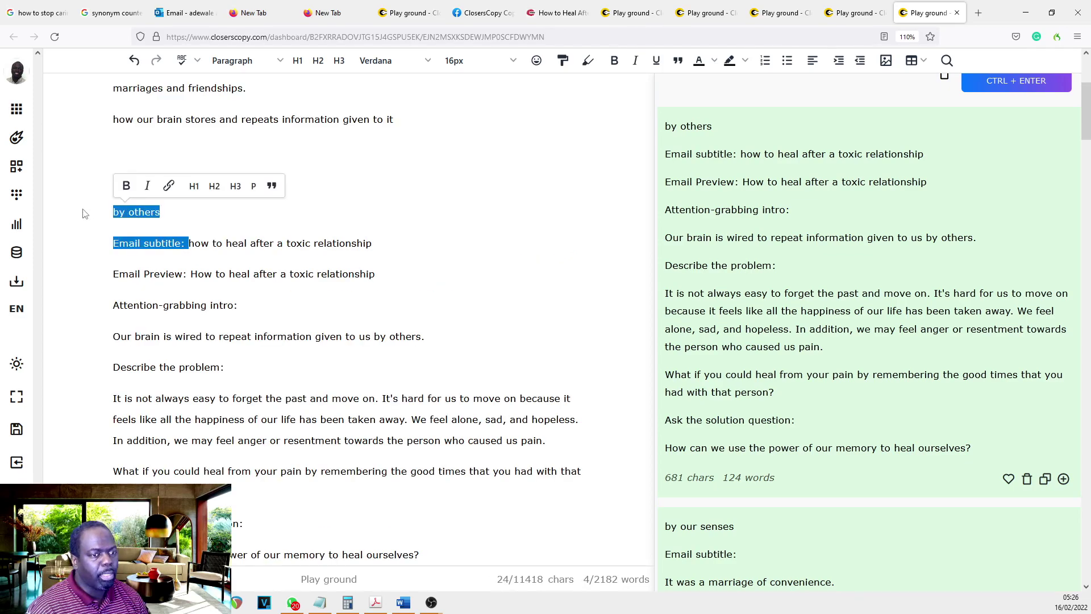
{"action": "key", "text": "BackSpace"}
{"action": "scroll", "coordinate": [298, 247], "scroll_direction": "up", "scroll_amount": 2}
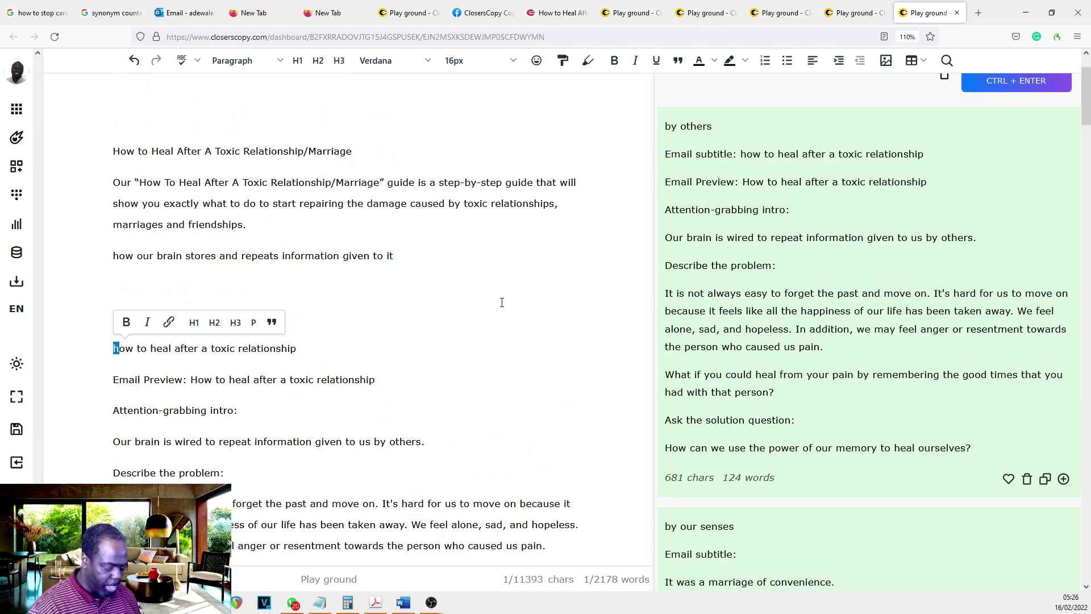
{"action": "type", "text": "H"}
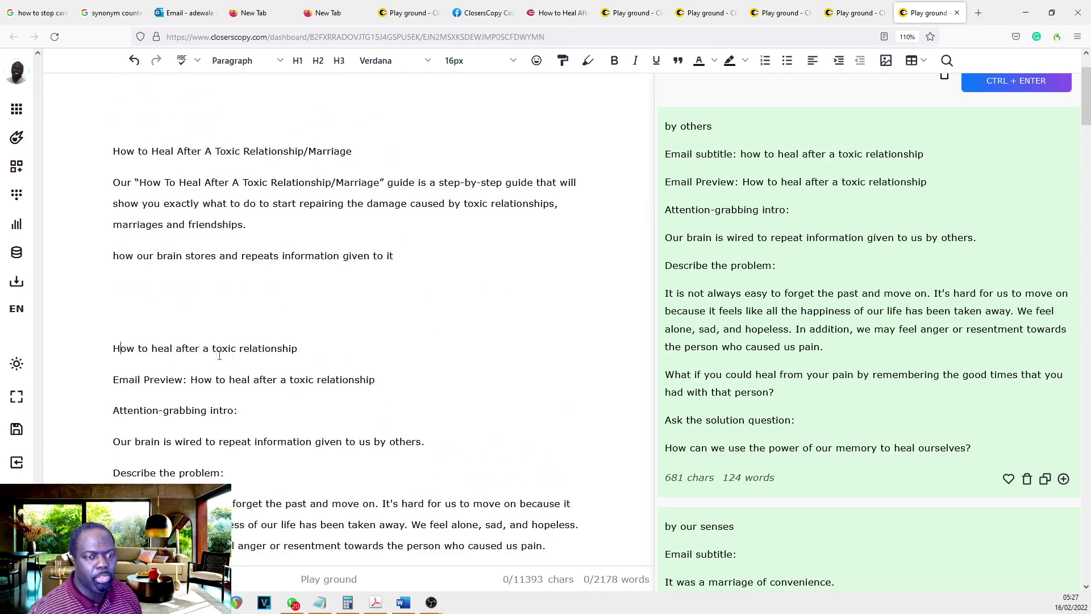
{"action": "left_click_drag", "start_coordinate": [427, 380], "coordinate": [63, 380]}
{"action": "key", "text": "BackSpace"}
{"action": "key", "text": "BackSpace"}
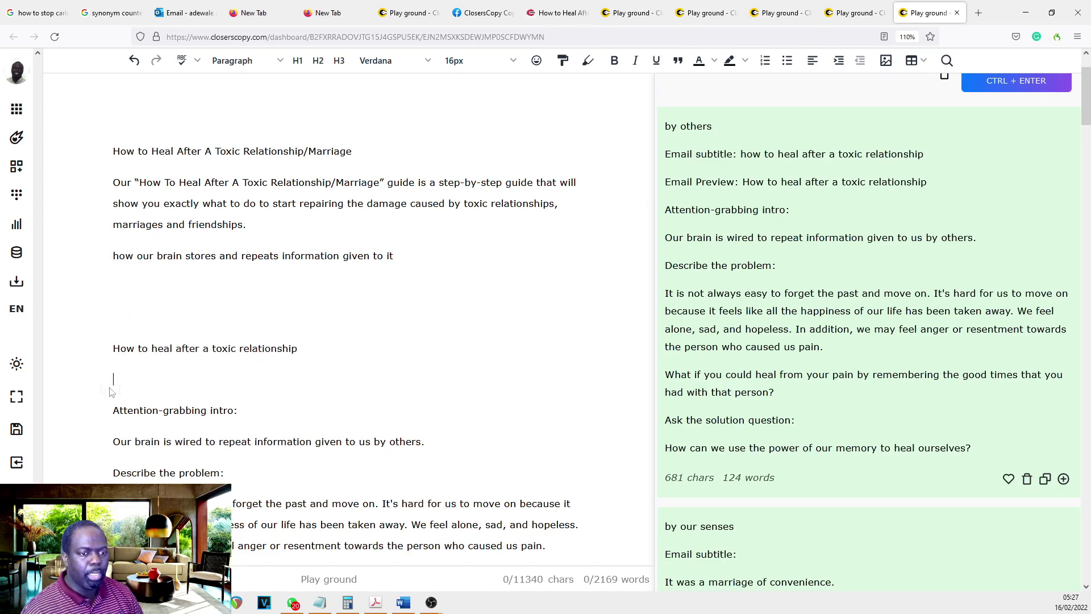
{"action": "left_click_drag", "start_coordinate": [265, 382], "coordinate": [86, 381]}
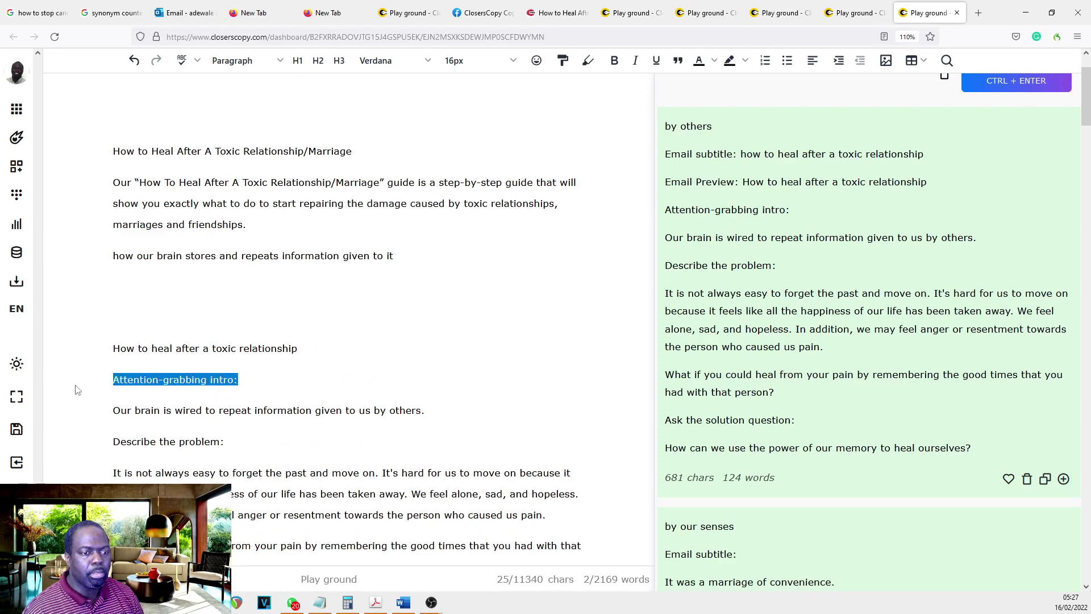
{"action": "key", "text": "BackSpace"}
{"action": "key", "text": "BackSpace"}
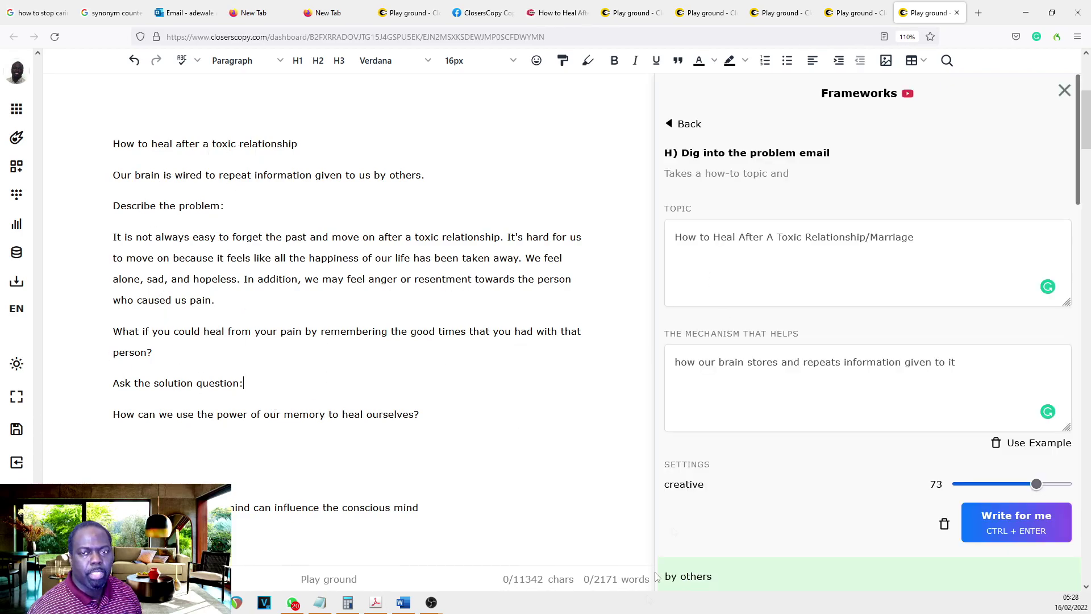
{"action": "key", "text": "alt+Tab"}
Step: Follow the 'Generate a bridge to introduce your service or product' link to the Type 2 framework
{"action": "left_click", "coordinate": [495, 332]}
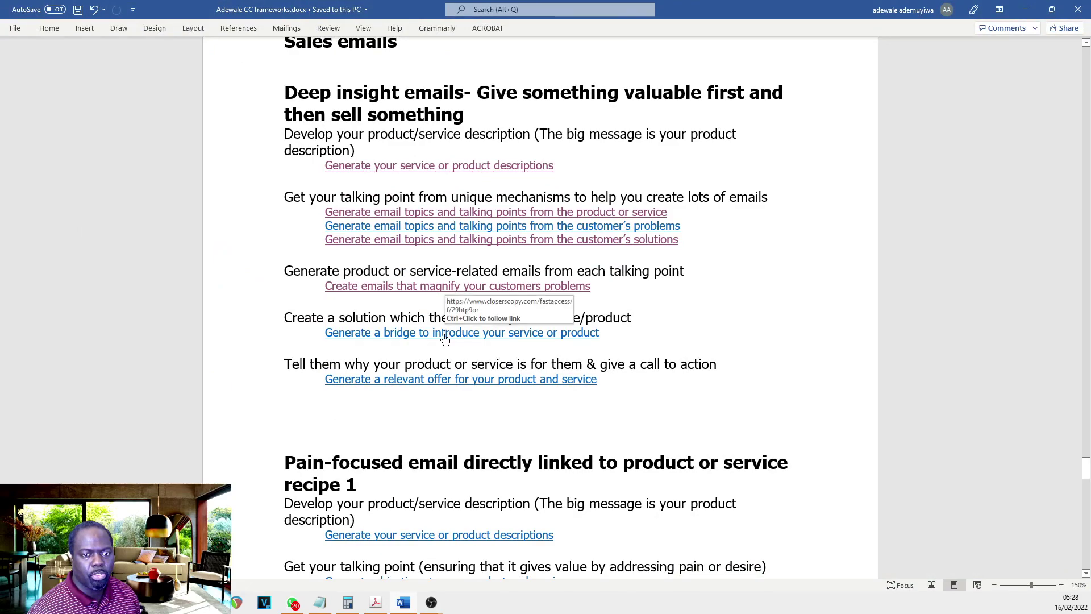
{"action": "triple_click", "coordinate": [445, 336]}
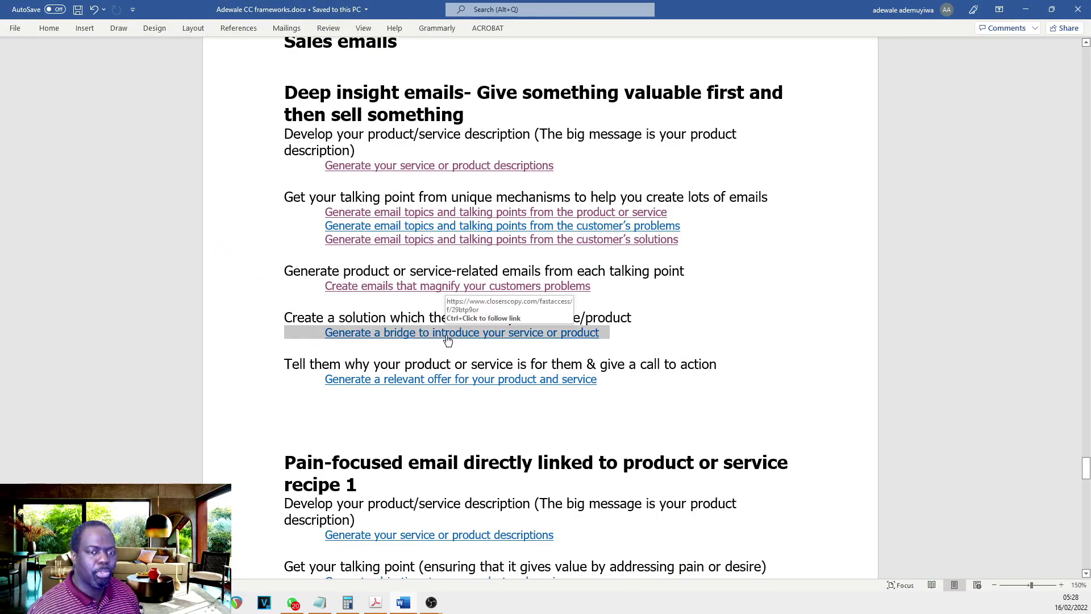
{"action": "key", "text": "alt+Tab"}
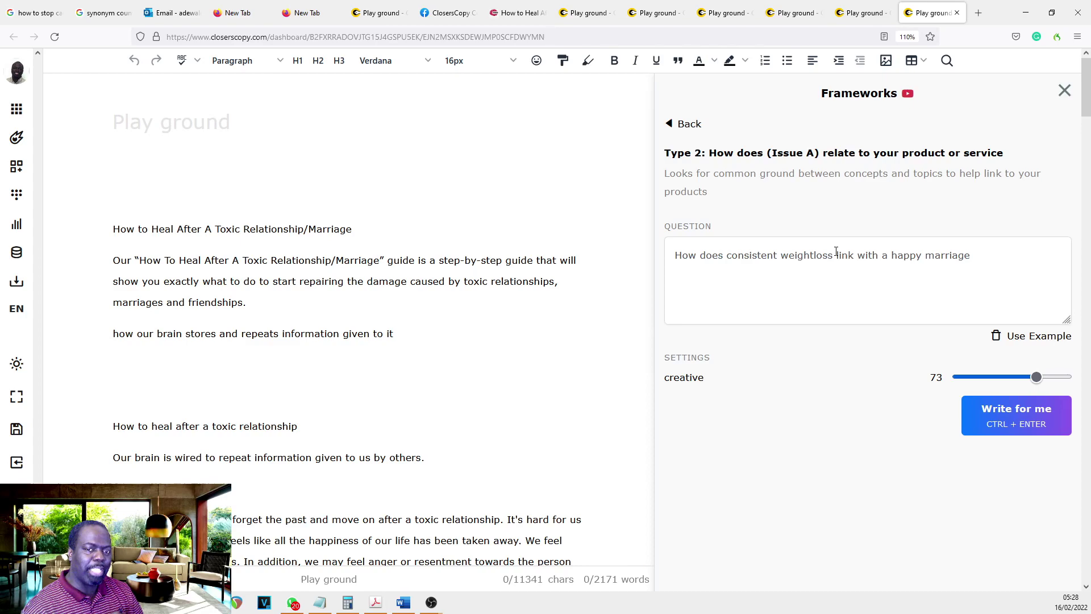
Step: Switch to the stresstherapist.net 'How to Heal After A Toxic Relationship/Marriage' product tab
{"action": "scroll", "coordinate": [318, 298], "scroll_direction": "down", "scroll_amount": 3}
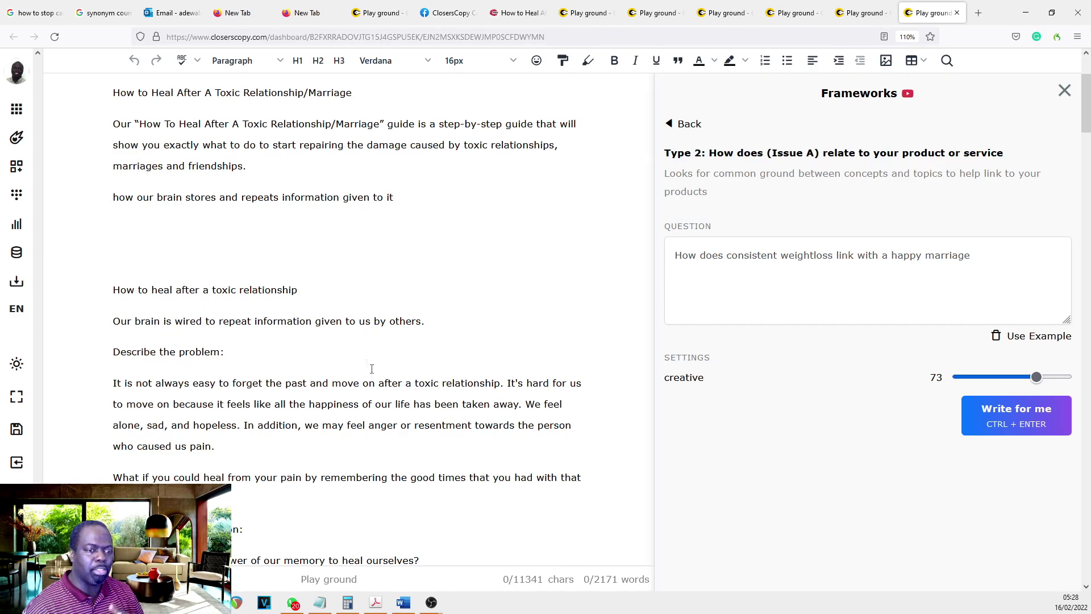
{"action": "key", "text": "ctrl+8"}
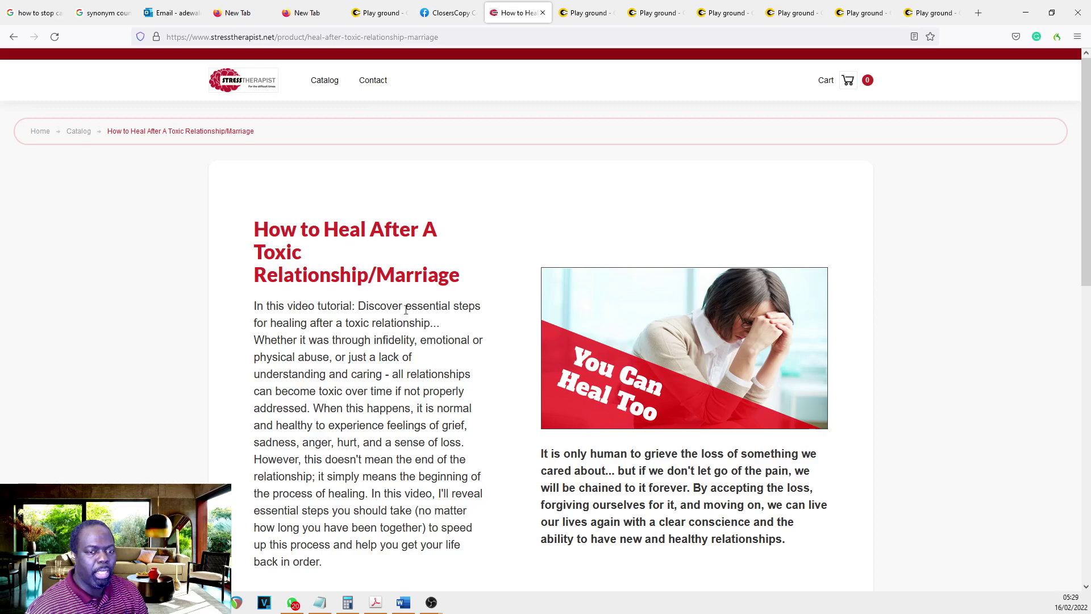
Step: Build the Type 2 question with 'being' and 'get your life back in order' from the product page
{"action": "left_click_drag", "start_coordinate": [322, 563], "coordinate": [403, 544]}
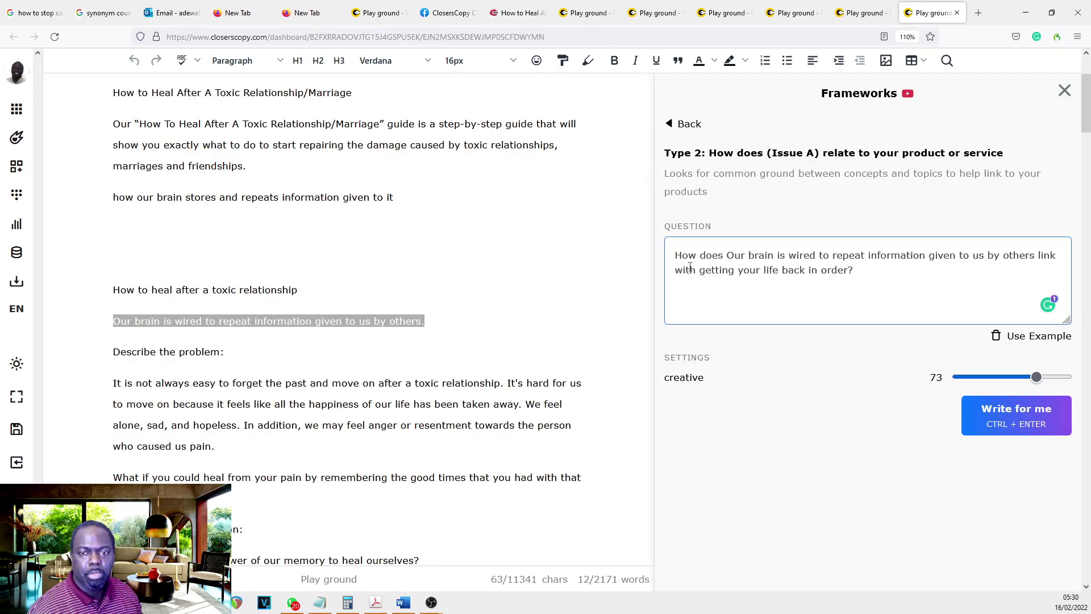
{"action": "left_click", "coordinate": [787, 257]}
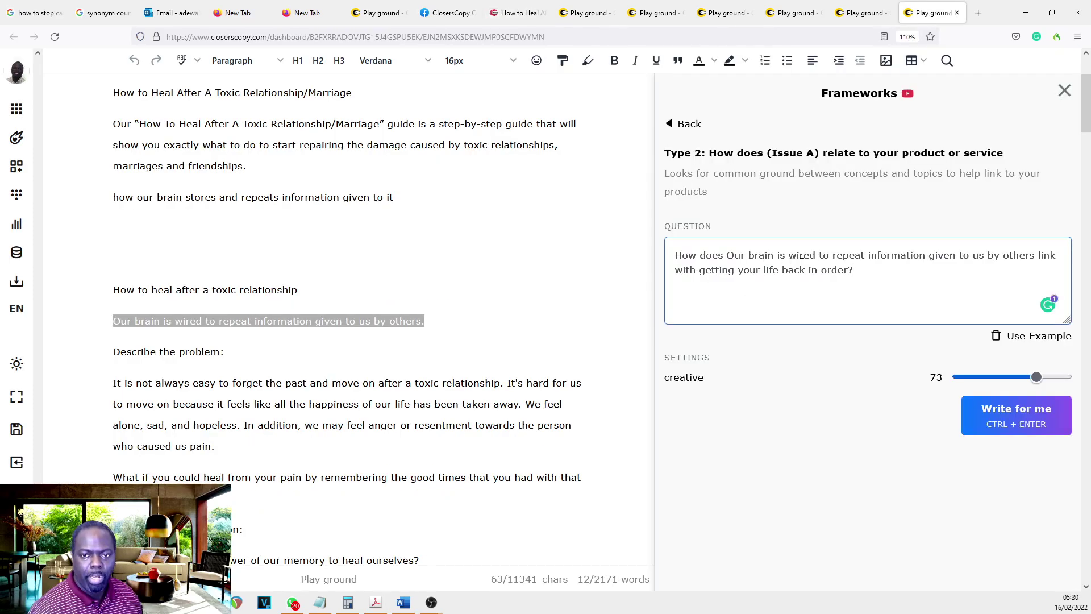
{"action": "type", "text": "being"}
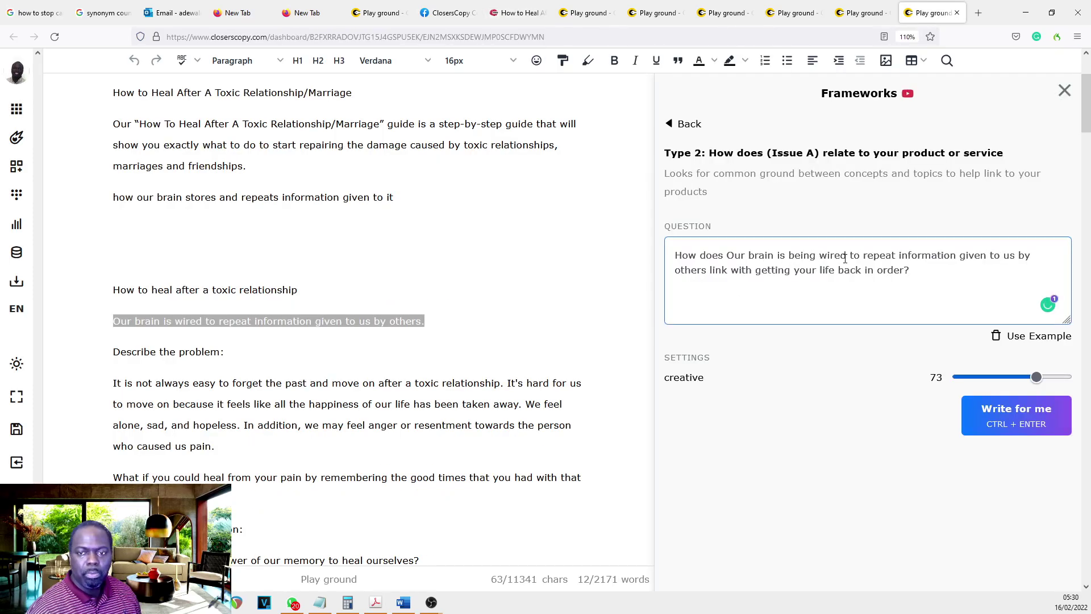
{"action": "left_click", "coordinate": [911, 271]}
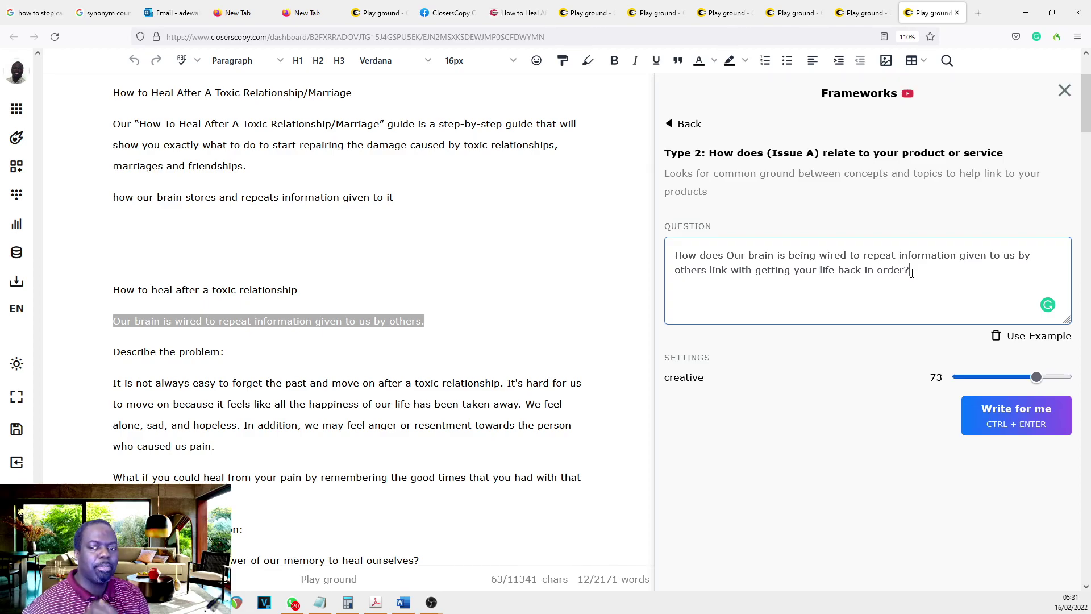
{"action": "left_click", "coordinate": [432, 194]}
{"action": "key", "text": "Return"}
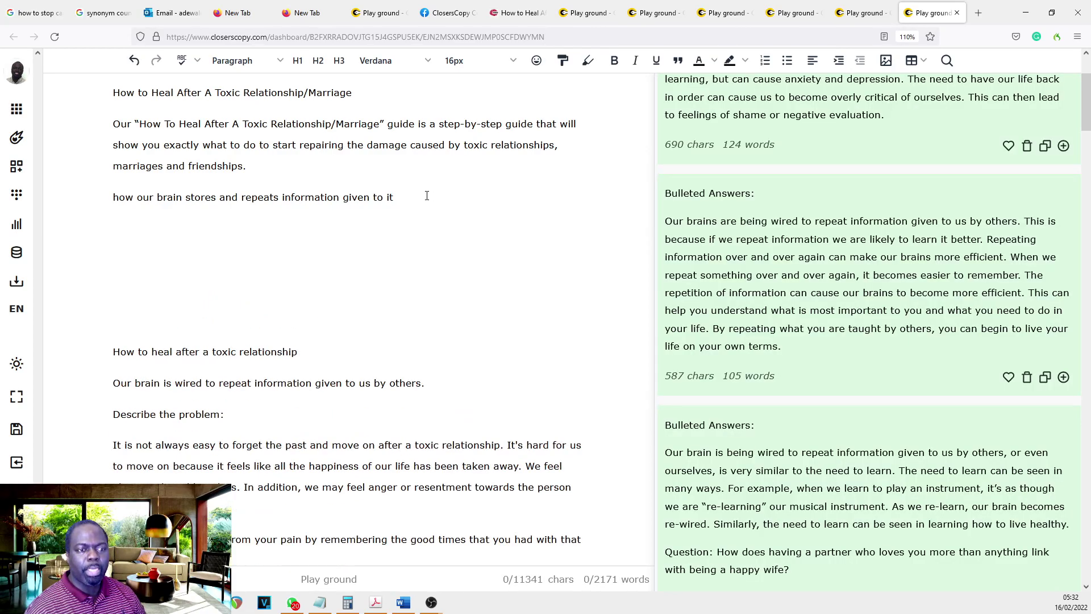
Step: Remove extra blank lines, insert the brain-wiring bulleted answer under the solution question, and select the question
{"action": "scroll", "coordinate": [426, 195], "scroll_direction": "up", "scroll_amount": 1}
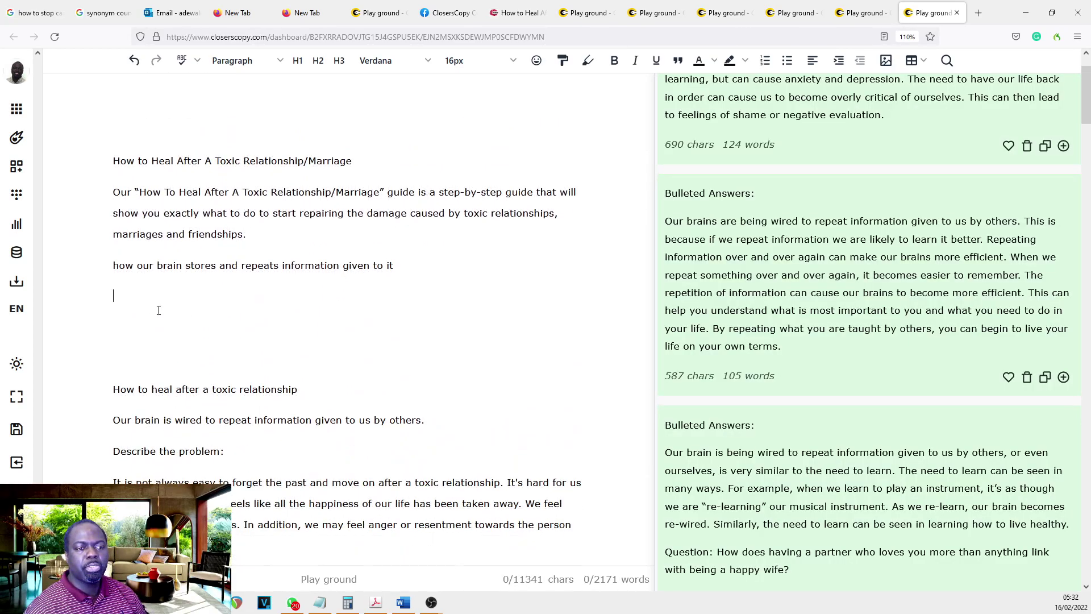
{"action": "key", "text": "Delete"}
{"action": "key", "text": "Delete"}
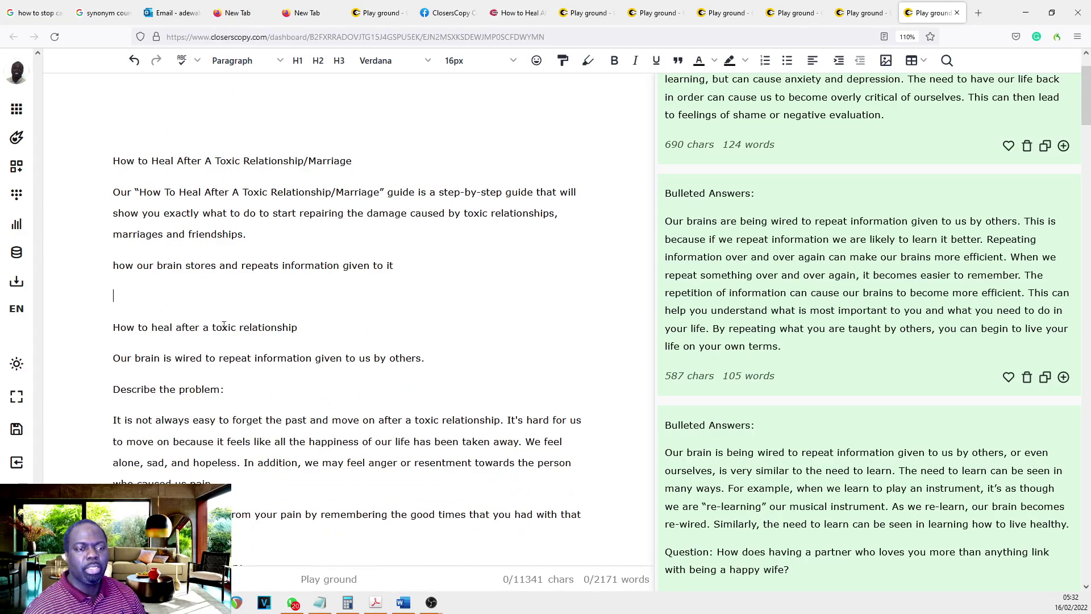
{"action": "scroll", "coordinate": [223, 325], "scroll_direction": "down", "scroll_amount": 3}
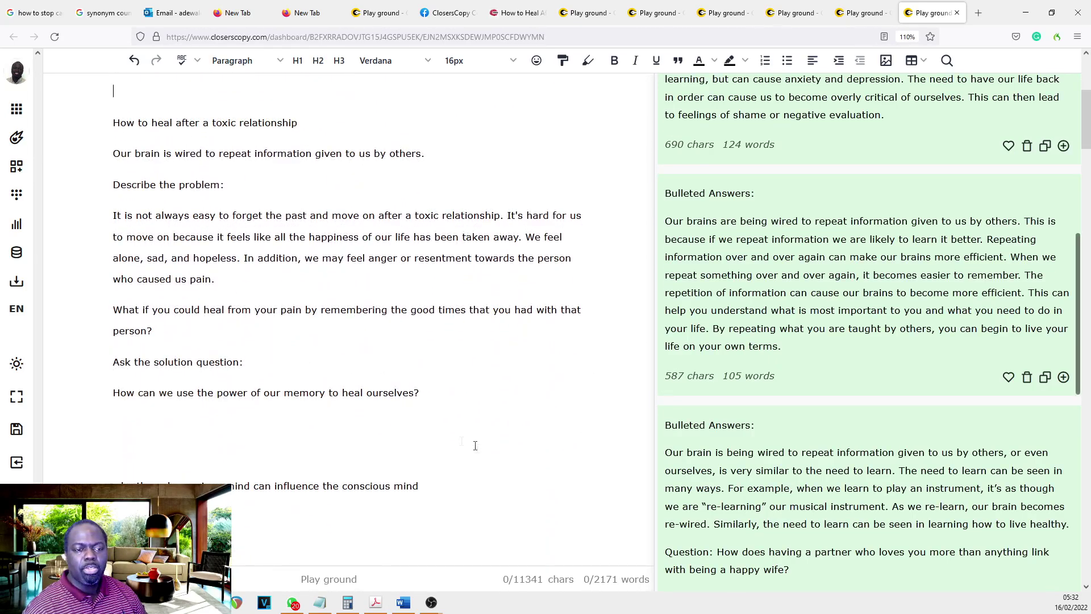
{"action": "left_click", "coordinate": [504, 389]}
{"action": "key", "text": "Return"}
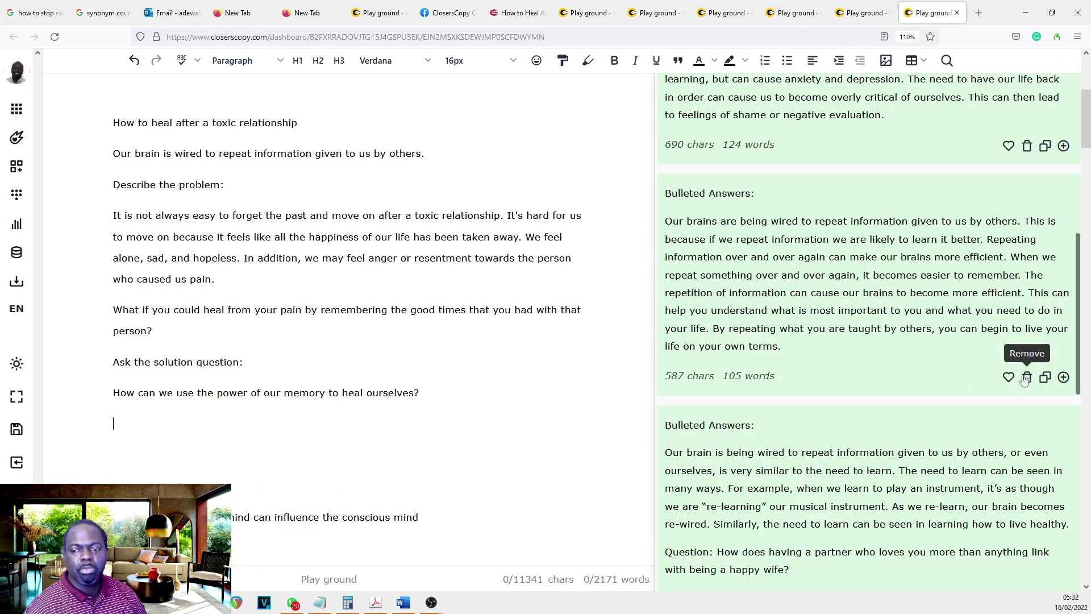
{"action": "left_click", "coordinate": [1063, 377]}
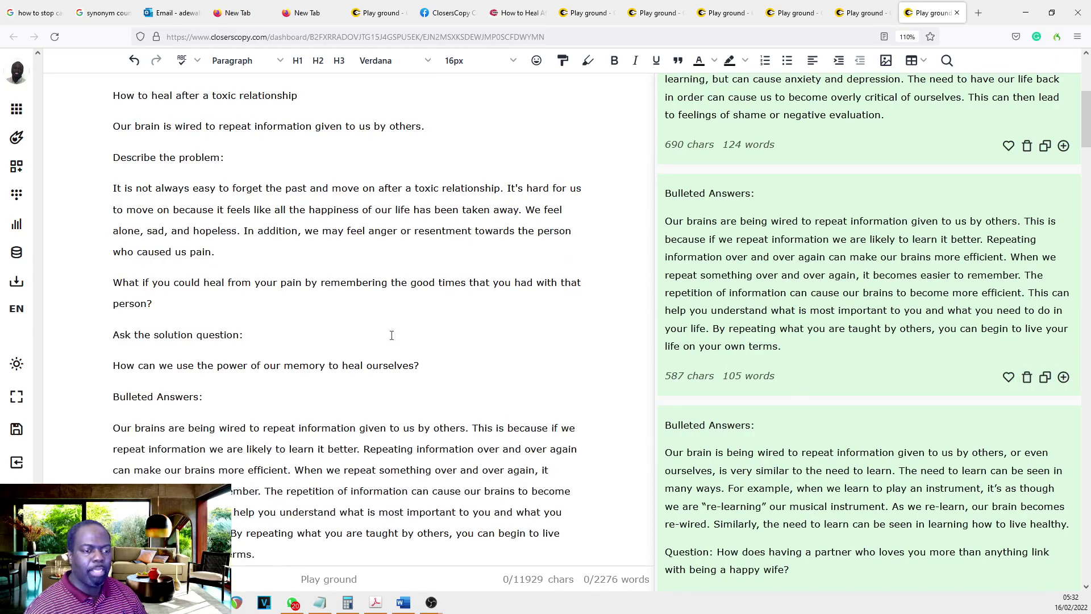
{"action": "scroll", "coordinate": [391, 335], "scroll_direction": "down", "scroll_amount": 2}
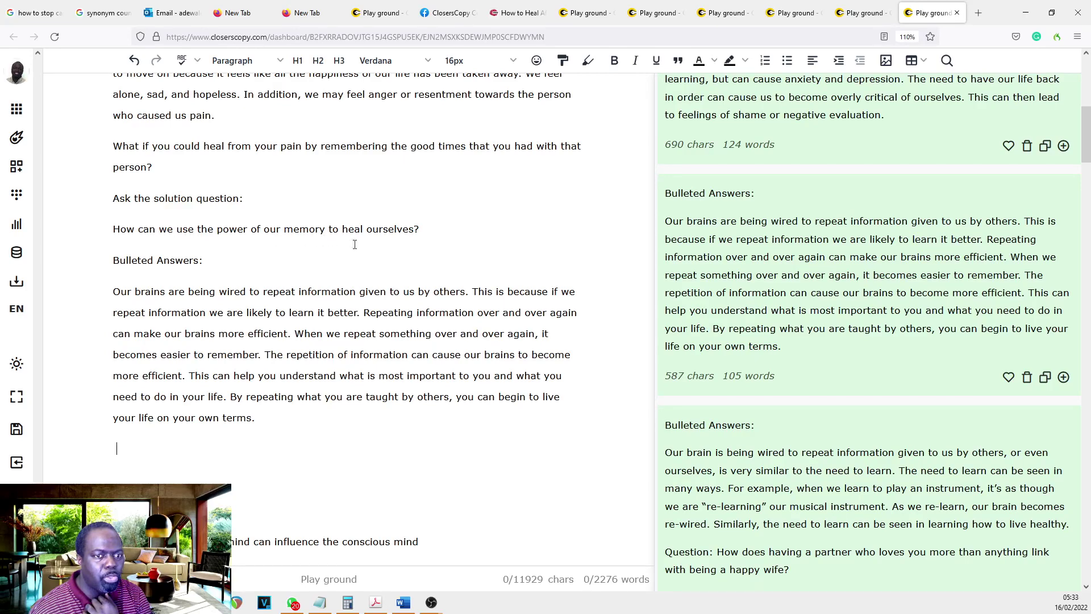
{"action": "left_click_drag", "start_coordinate": [421, 228], "coordinate": [113, 234]}
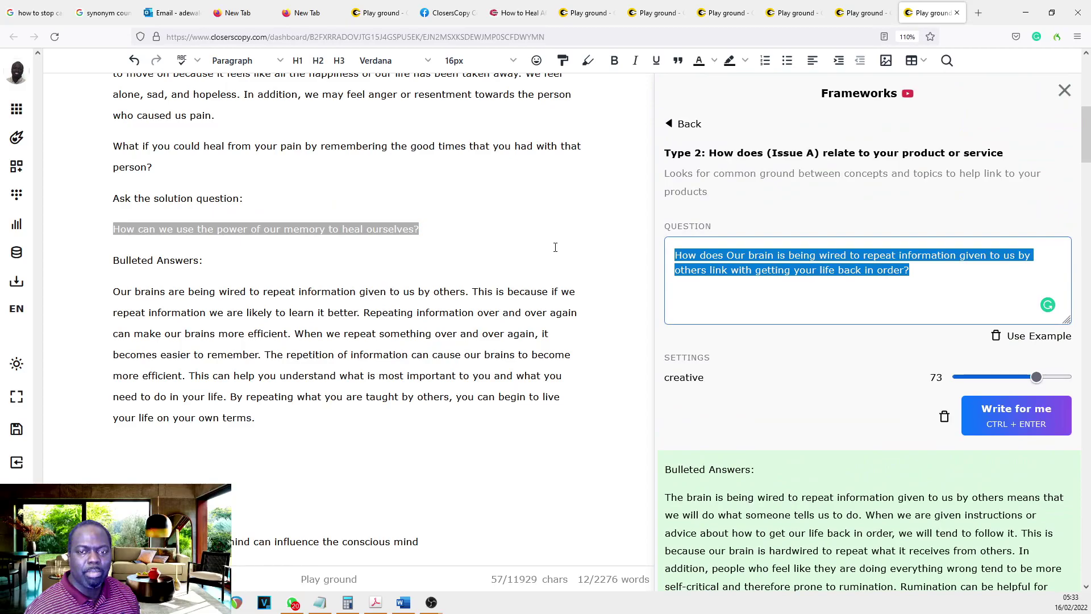
Step: Paste the memory-healing solution question into the framework Question box
{"action": "type", "text": "How can we use the power of our memory to heal ourselves?"}
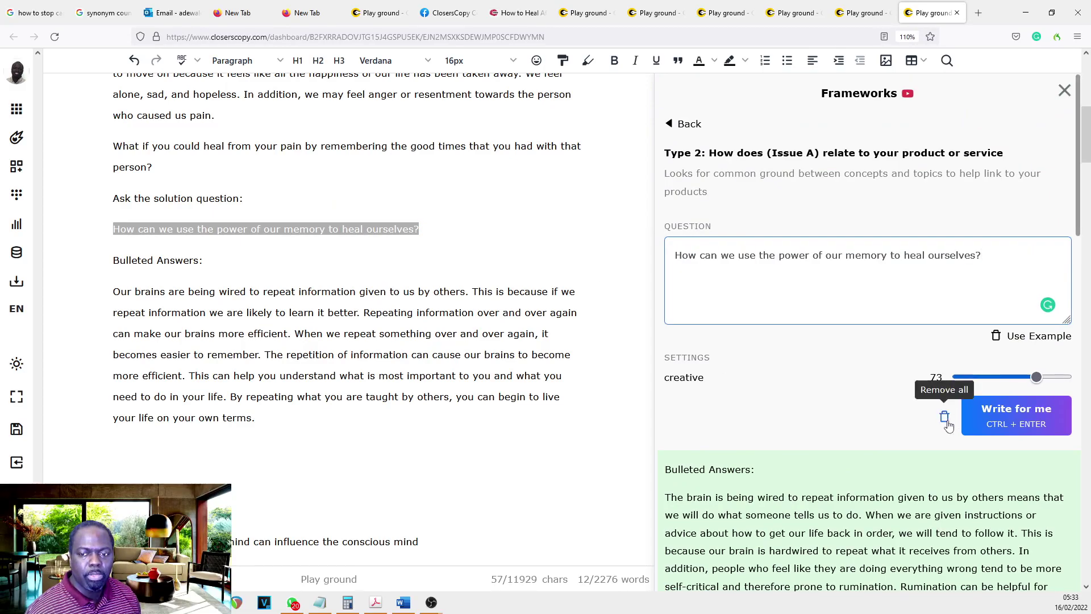
{"action": "left_click", "coordinate": [321, 316]}
{"action": "scroll", "coordinate": [320, 316], "scroll_direction": "up", "scroll_amount": 5}
{"action": "scroll", "coordinate": [321, 316], "scroll_direction": "down", "scroll_amount": 1}
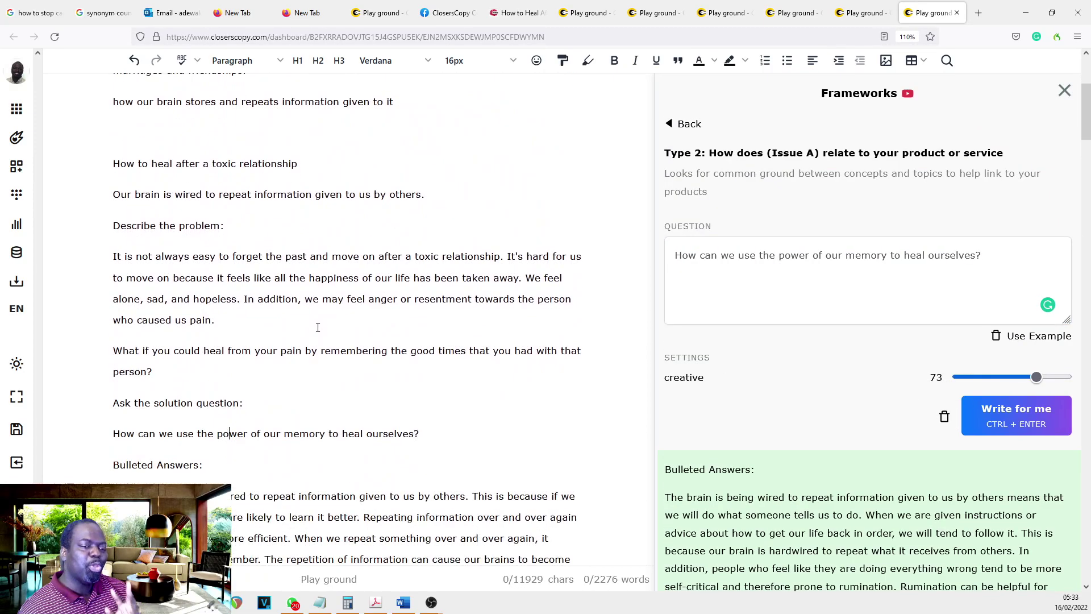
{"action": "scroll", "coordinate": [317, 335], "scroll_direction": "up", "scroll_amount": 4}
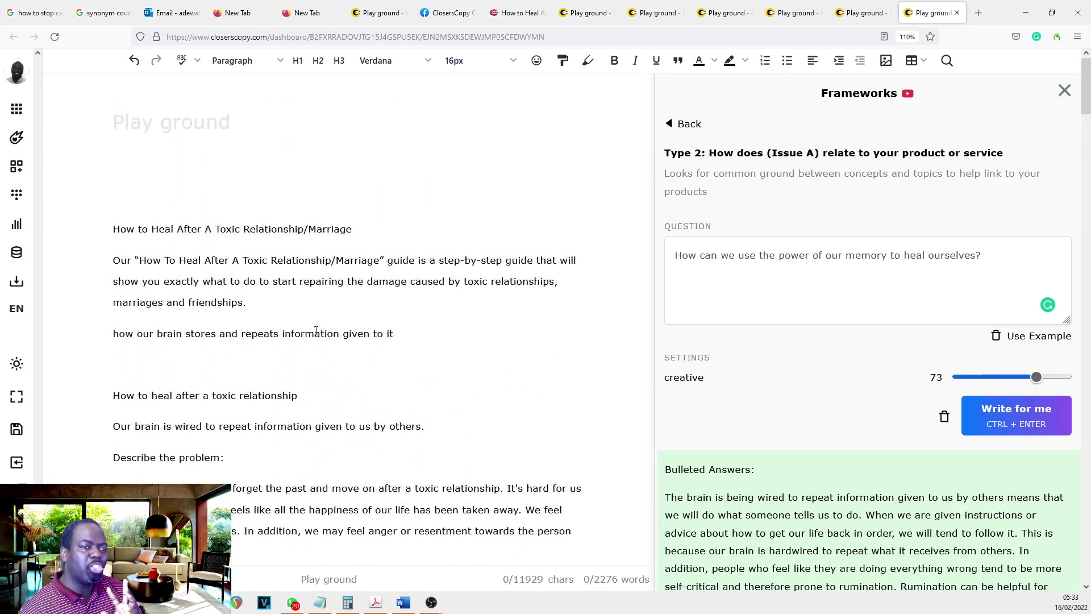
{"action": "scroll", "coordinate": [317, 331], "scroll_direction": "down", "scroll_amount": 2}
{"action": "scroll", "coordinate": [214, 317], "scroll_direction": "down", "scroll_amount": 1}
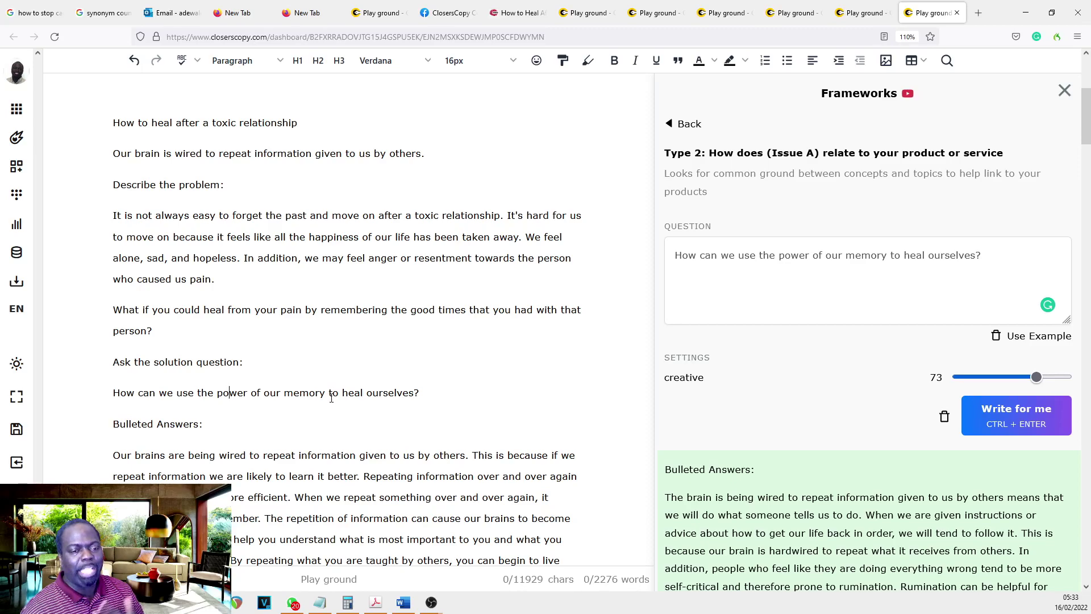
{"action": "scroll", "coordinate": [359, 400], "scroll_direction": "down", "scroll_amount": 1}
Step: Remove the inserted brain-wiring paragraph from below the solution question
{"action": "left_click_drag", "start_coordinate": [333, 325], "coordinate": [434, 324]}
{"action": "left_click", "coordinate": [304, 324]}
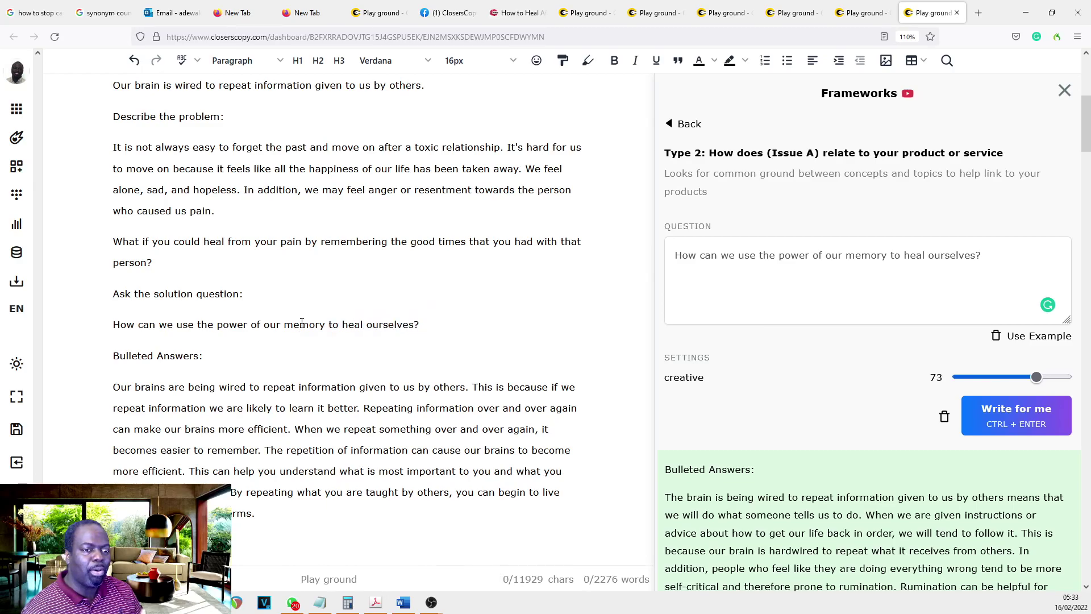
{"action": "left_click", "coordinate": [464, 323]}
{"action": "key", "text": "ctrl+Return"}
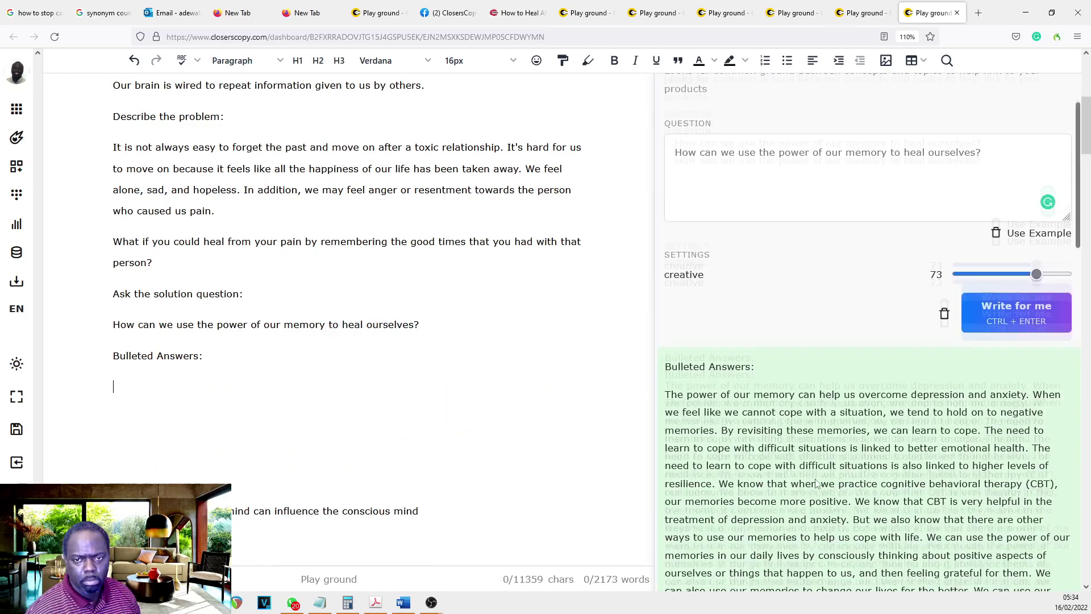
Step: Clear the old answers and add 'after a toxic relationship' after 'memory' in the question
{"action": "left_click", "coordinate": [945, 417]}
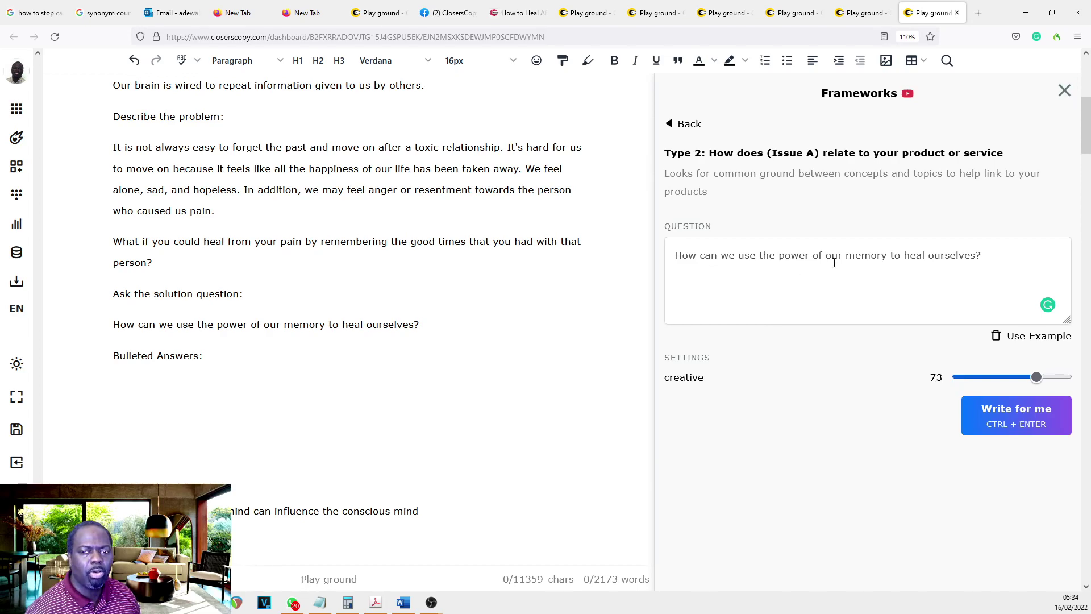
{"action": "left_click", "coordinate": [327, 323]}
{"action": "type", "text": "after a t"}
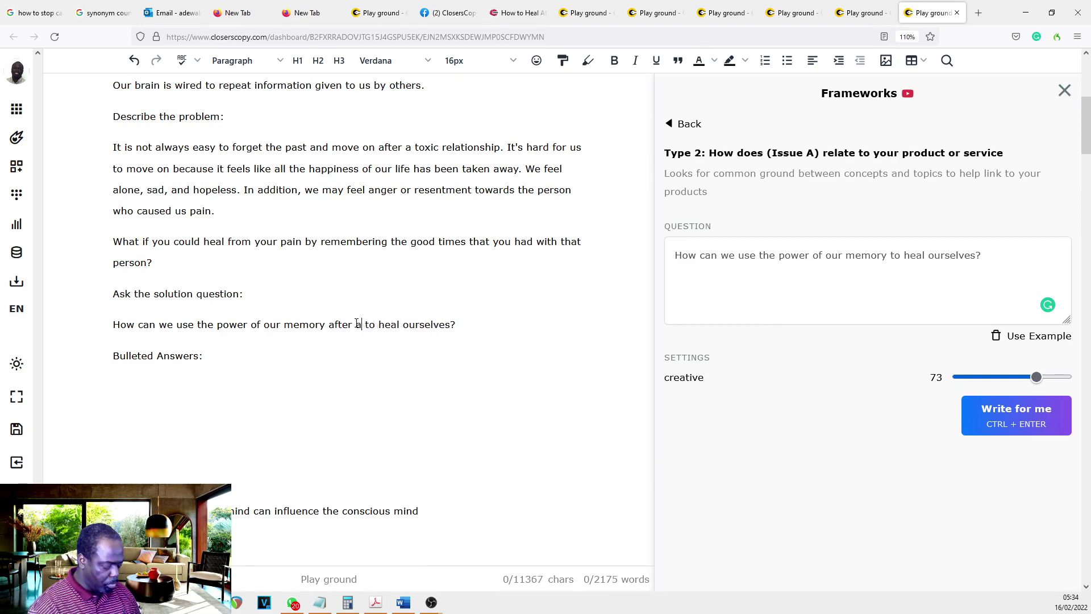
{"action": "type", "text": "oxic relati"}
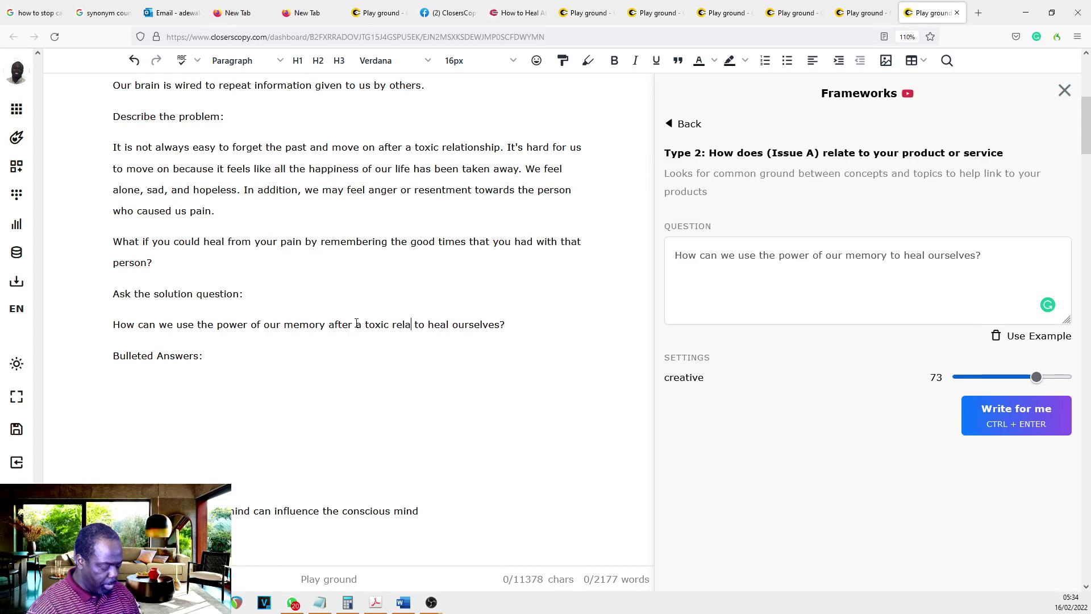
{"action": "type", "text": "onship"}
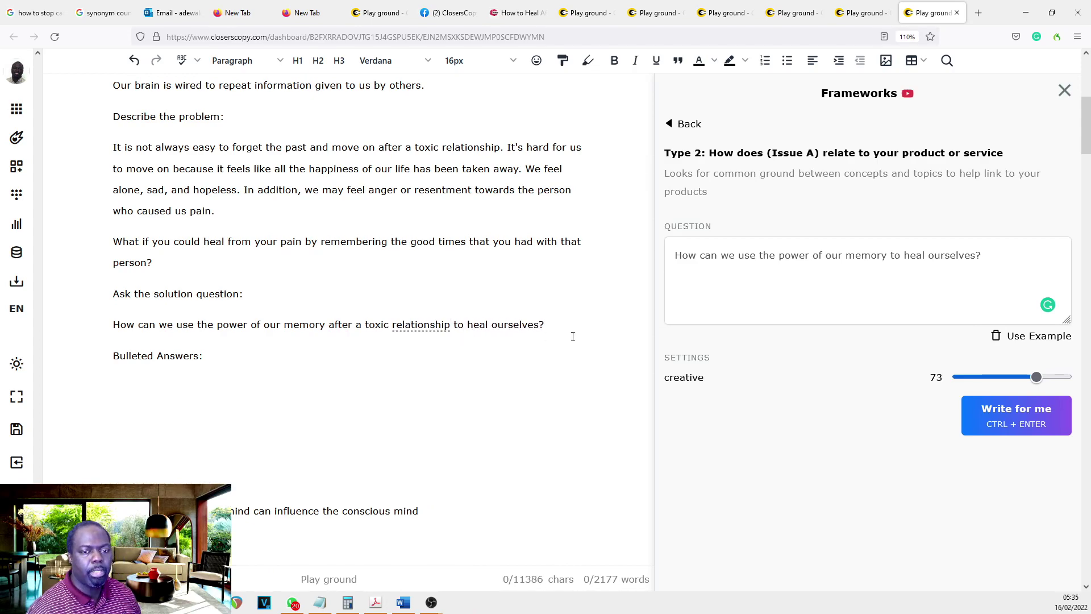
{"action": "left_click", "coordinate": [584, 336]}
Step: Replace the Question box text with the revised question and generate new answers
{"action": "left_click_drag", "start_coordinate": [584, 336], "coordinate": [97, 324]}
{"action": "key", "text": "ctrl+c"}
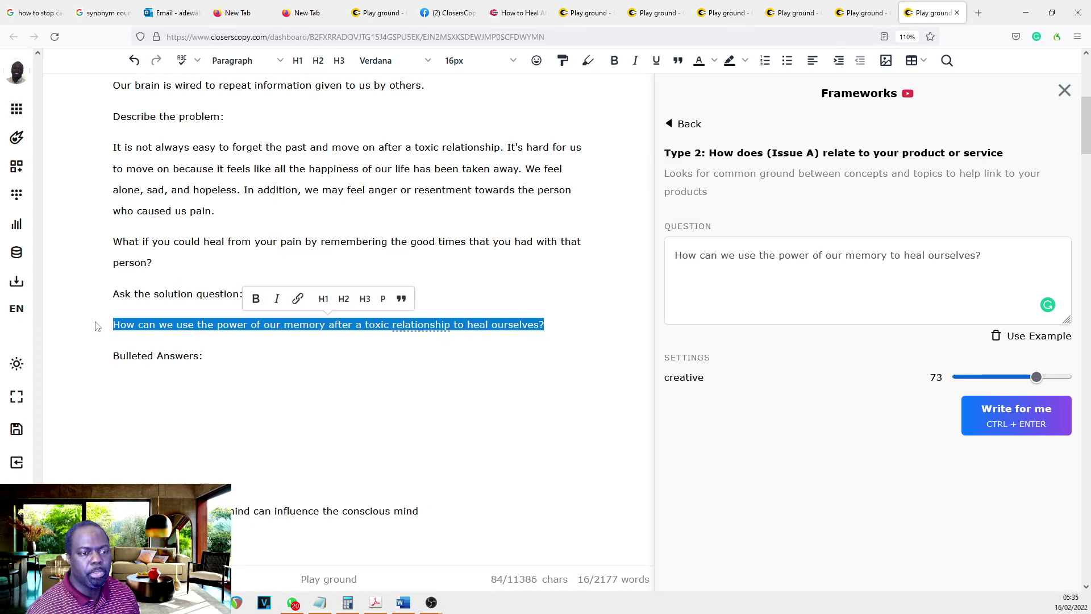
{"action": "left_click", "coordinate": [1010, 245]}
{"action": "key", "text": "ctrl+a"}
{"action": "key", "text": "ctrl+v"}
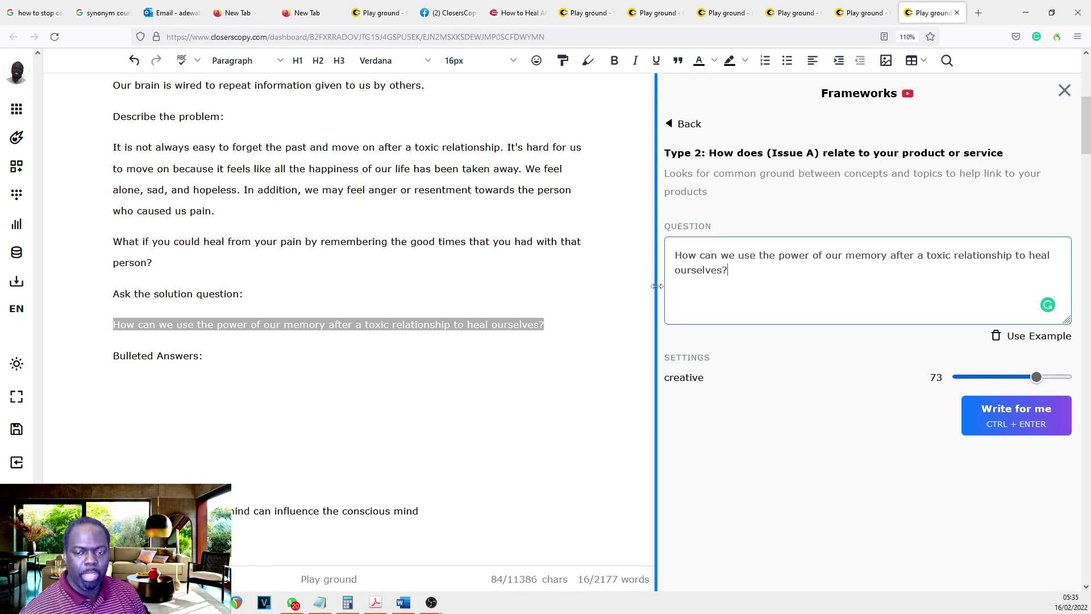
{"action": "left_click", "coordinate": [1045, 418]}
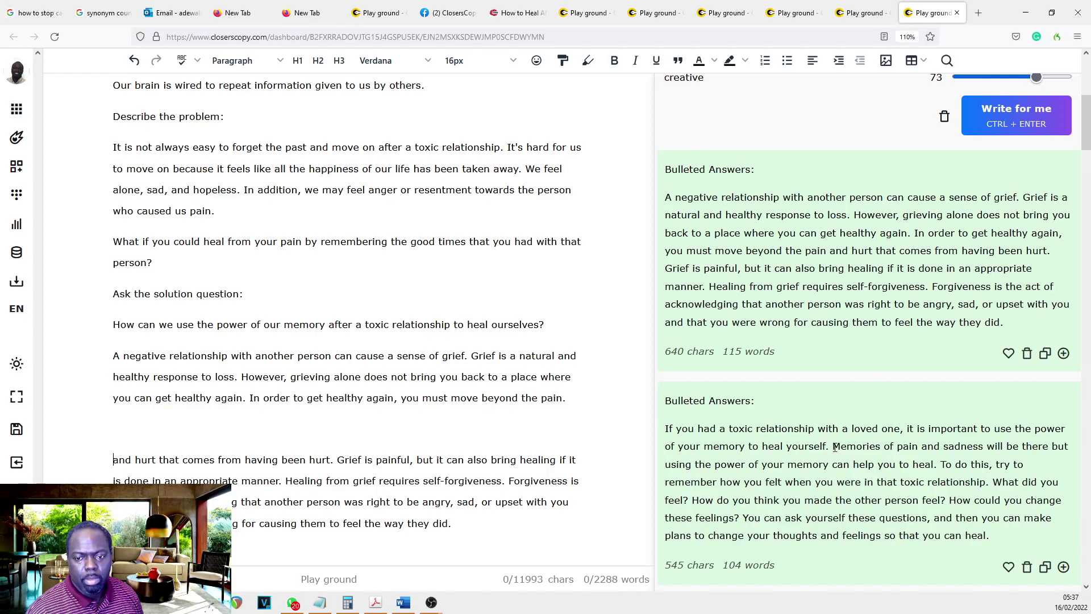
{"action": "left_click_drag", "start_coordinate": [833, 446], "coordinate": [901, 459]}
Step: Select the 'Memories of pain…' sentence, then copy the email draft written so far
{"action": "left_click", "coordinate": [900, 459]}
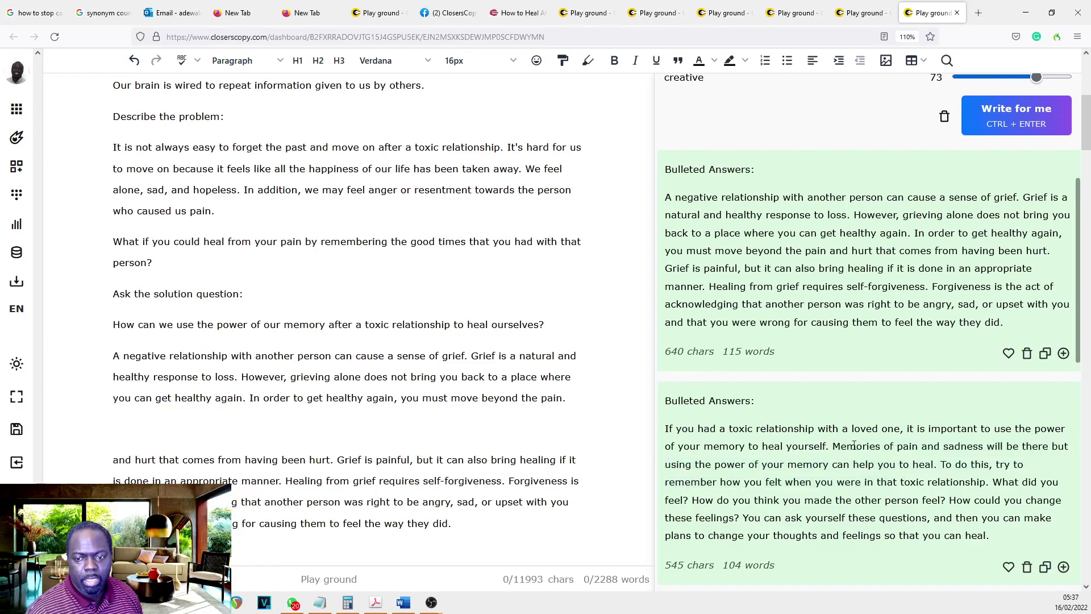
{"action": "left_click_drag", "start_coordinate": [833, 446], "coordinate": [885, 467]}
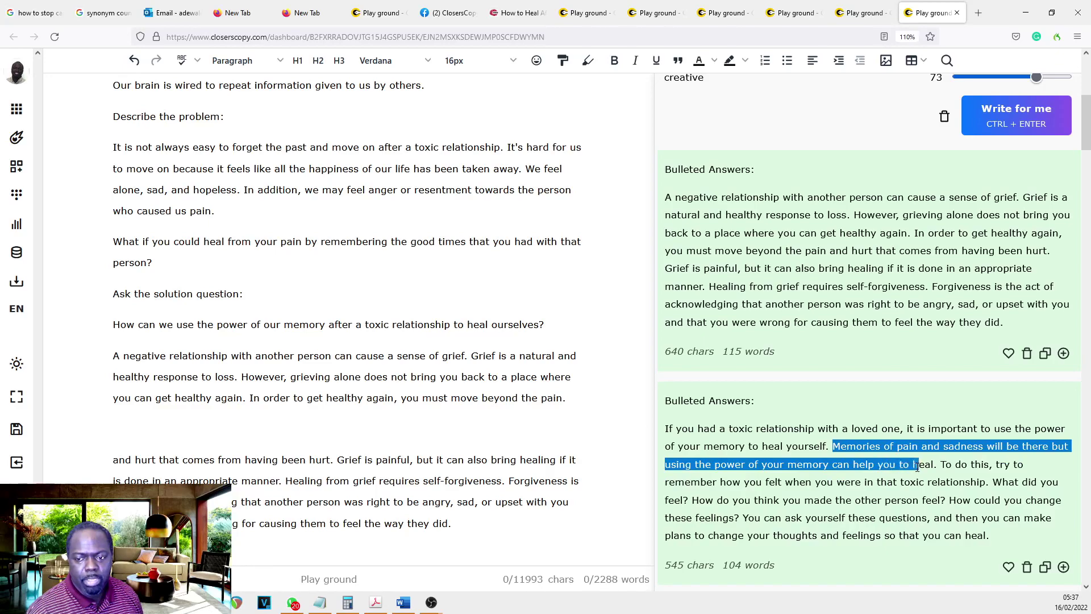
{"action": "mouse_move", "coordinate": [917, 466]}
{"action": "left_mouse_down"}
{"action": "mouse_move", "coordinate": [782, 480]}
{"action": "mouse_move", "coordinate": [818, 466]}
{"action": "mouse_move", "coordinate": [939, 465]}
{"action": "left_mouse_up"}
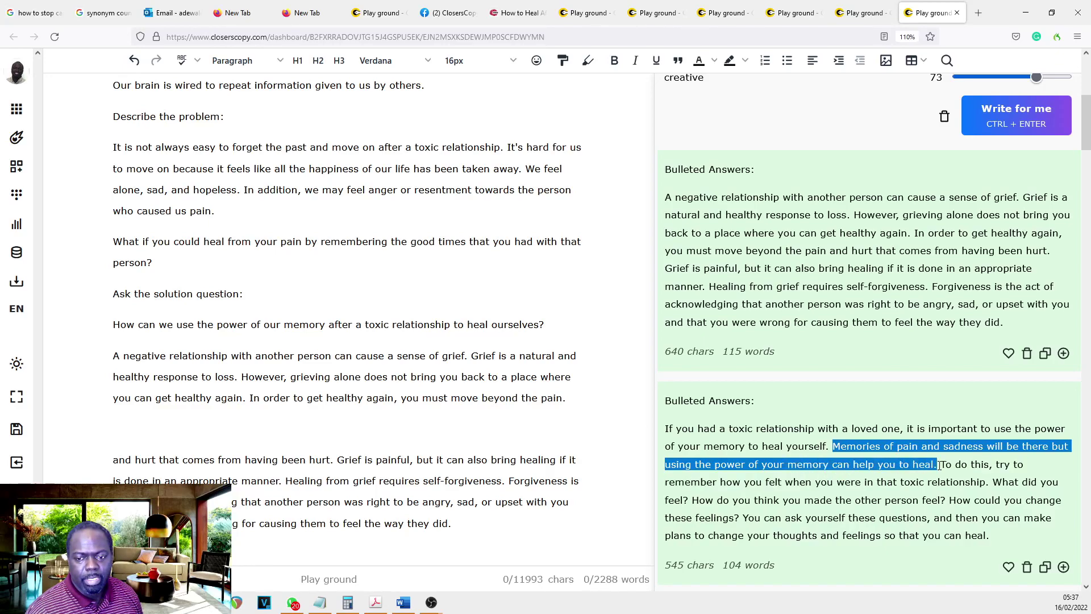
{"action": "scroll", "coordinate": [852, 341], "scroll_direction": "down", "scroll_amount": 4}
{"action": "left_click_drag", "start_coordinate": [942, 240], "coordinate": [977, 259]}
{"action": "mouse_move", "coordinate": [382, 390]}
{"action": "left_mouse_down"}
{"action": "mouse_move", "coordinate": [253, 310]}
{"action": "mouse_move", "coordinate": [82, 255]}
{"action": "mouse_move", "coordinate": [111, 296]}
{"action": "left_mouse_up"}
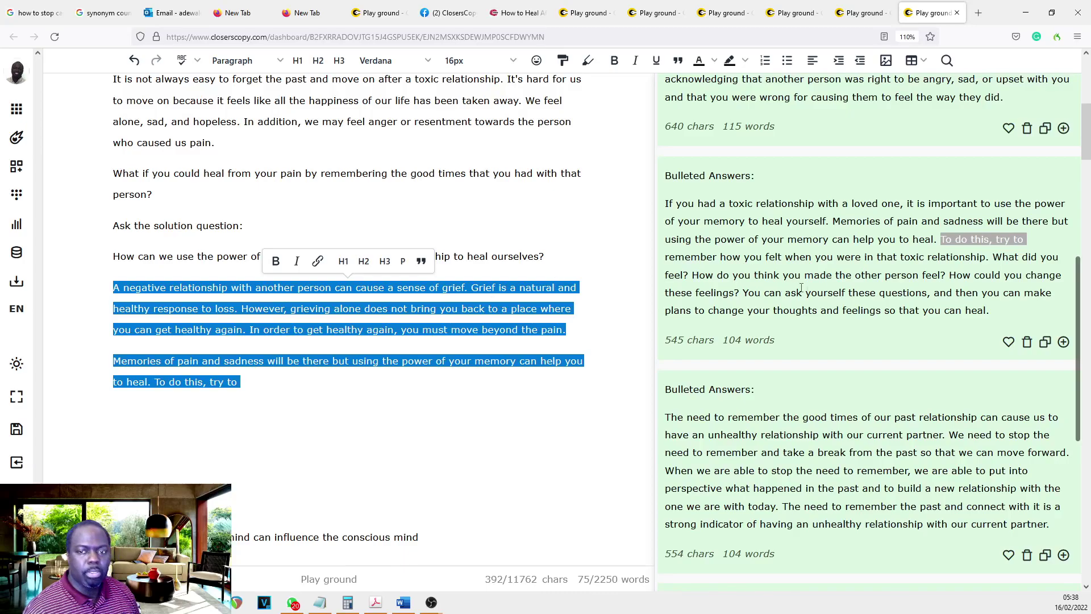
{"action": "scroll", "coordinate": [853, 310], "scroll_direction": "up", "scroll_amount": 6}
{"action": "key", "text": "ctrl+c"}
Step: Put the draft plus 'Bulleted Answers:' in the Question box, clear old results, and regenerate
{"action": "left_click", "coordinate": [806, 136]}
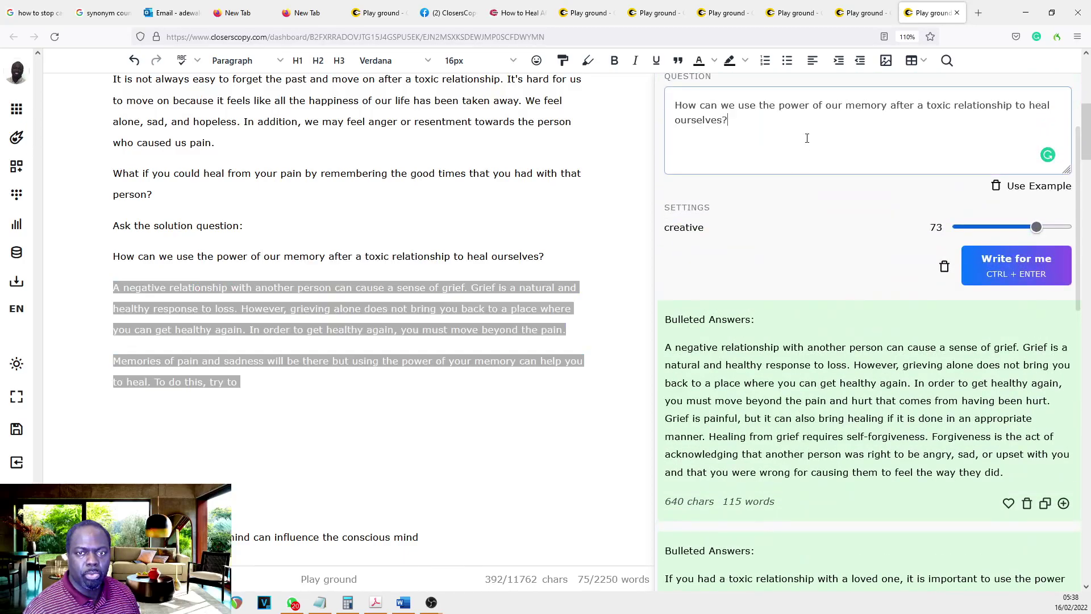
{"action": "key", "text": "ctrl+v"}
{"action": "left_click_drag", "start_coordinate": [762, 321], "coordinate": [664, 320]}
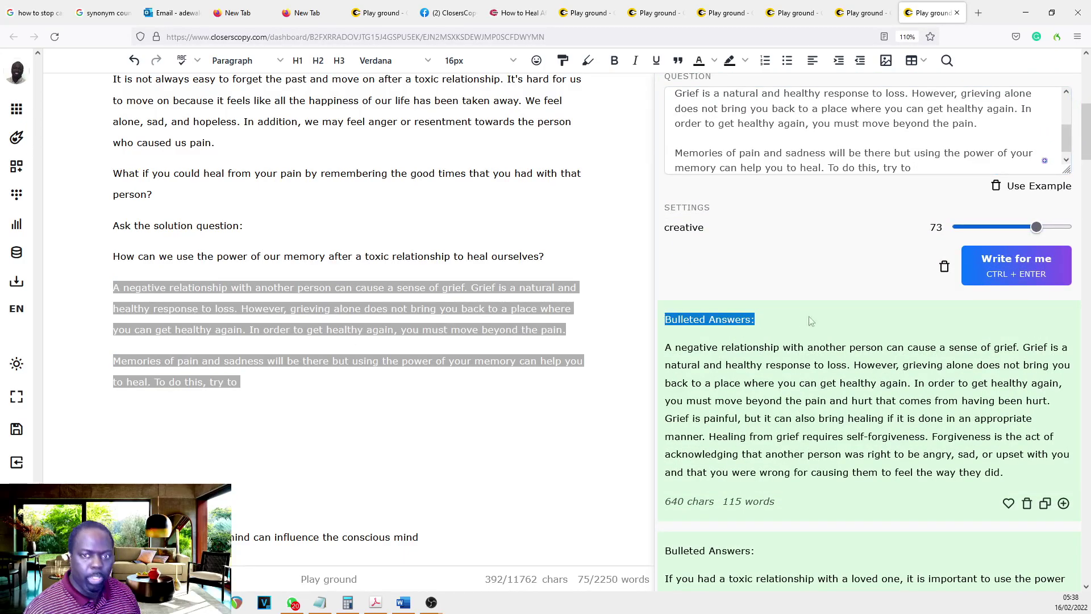
{"action": "scroll", "coordinate": [813, 279], "scroll_direction": "up", "scroll_amount": 3}
{"action": "left_click", "coordinate": [745, 277]}
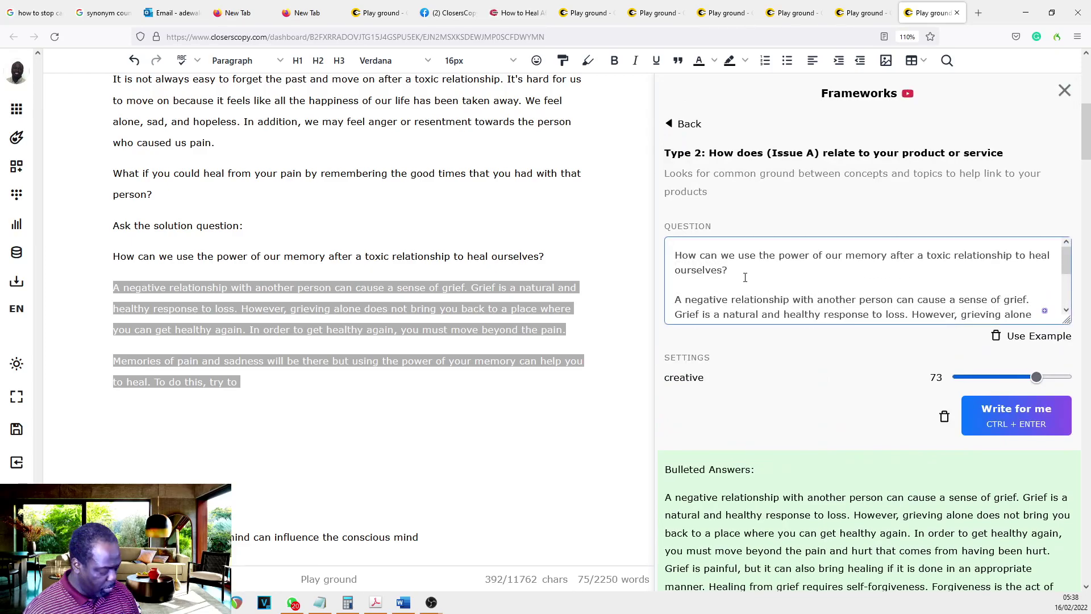
{"action": "key", "text": "ctrl+v"}
{"action": "left_click", "coordinate": [944, 417]}
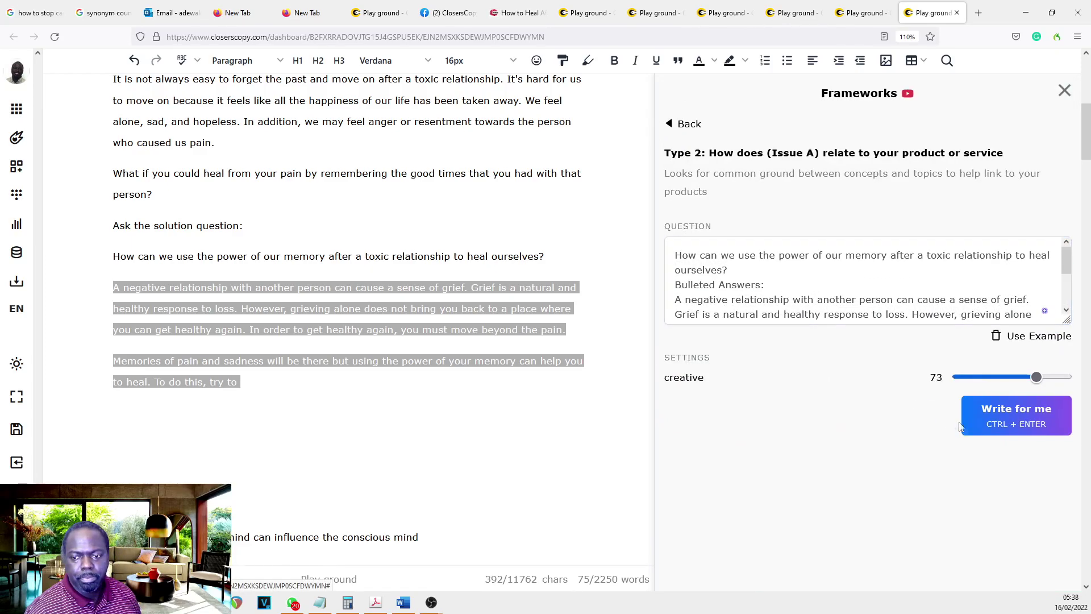
{"action": "left_click", "coordinate": [965, 425]}
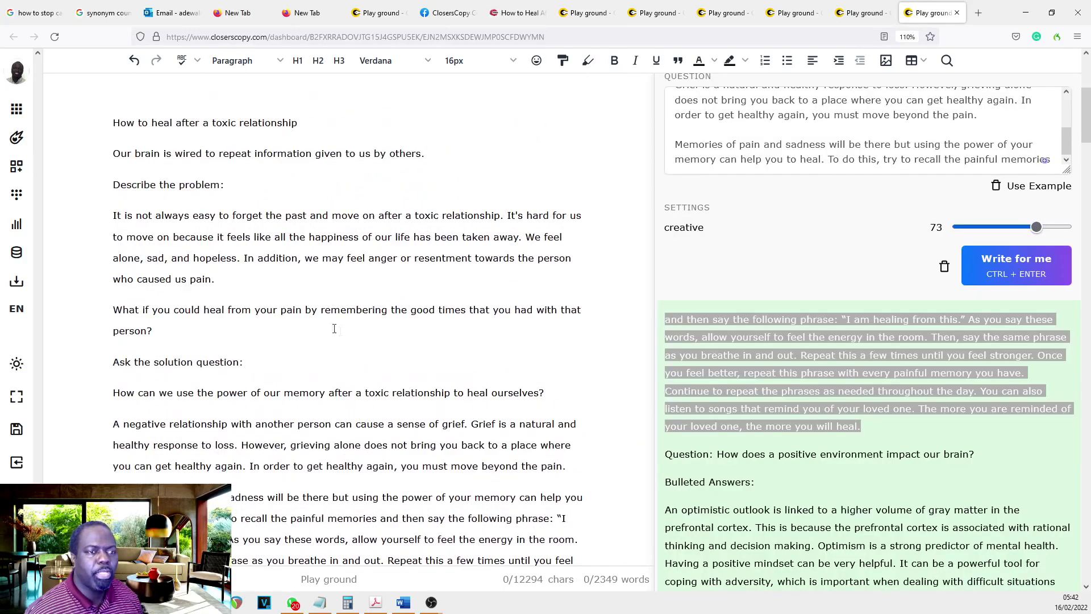
{"action": "scroll", "coordinate": [335, 262], "scroll_direction": "down", "scroll_amount": 3}
{"action": "scroll", "coordinate": [329, 365], "scroll_direction": "up", "scroll_amount": 3}
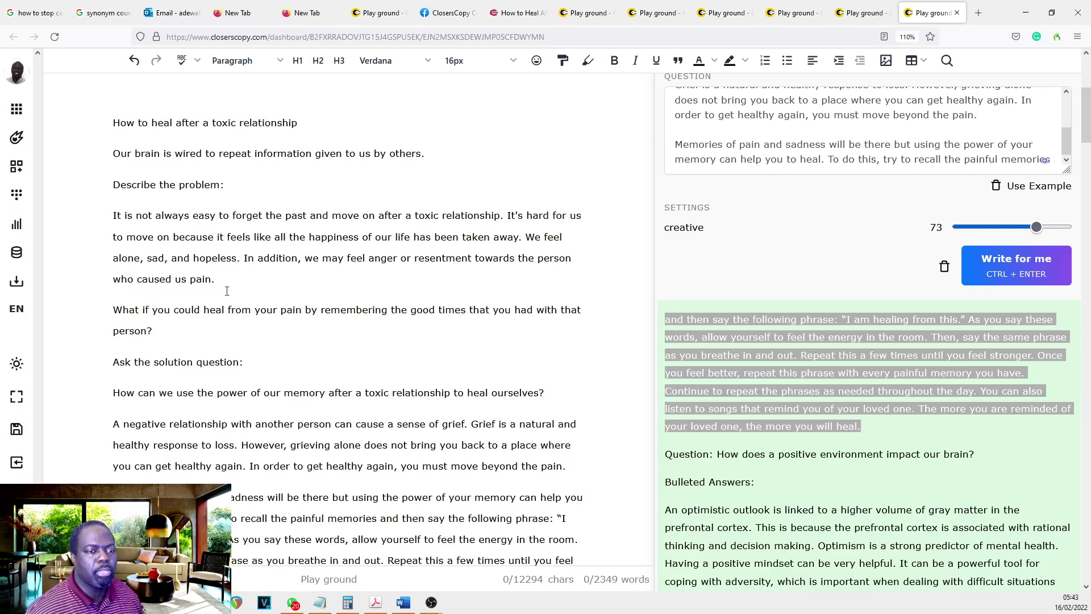
Step: Delete the grief paragraph and the phrase about using the power of memory
{"action": "key", "text": "ctrl+z"}
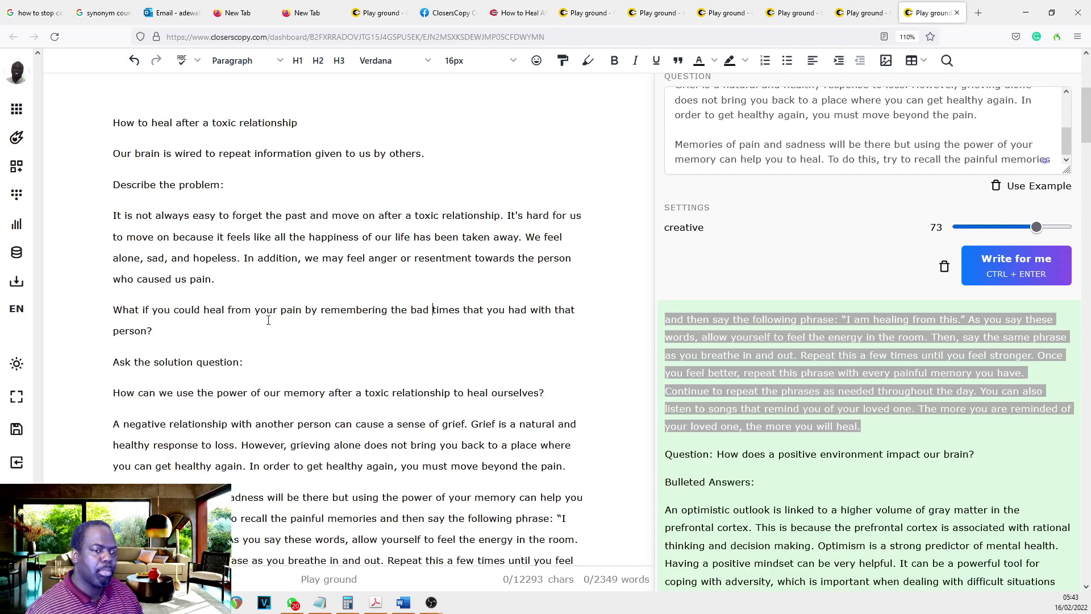
{"action": "key", "text": "Delete"}
{"action": "key", "text": "shift+Down"}
{"action": "key", "text": "shift+Down"}
{"action": "key", "text": "shift+Down"}
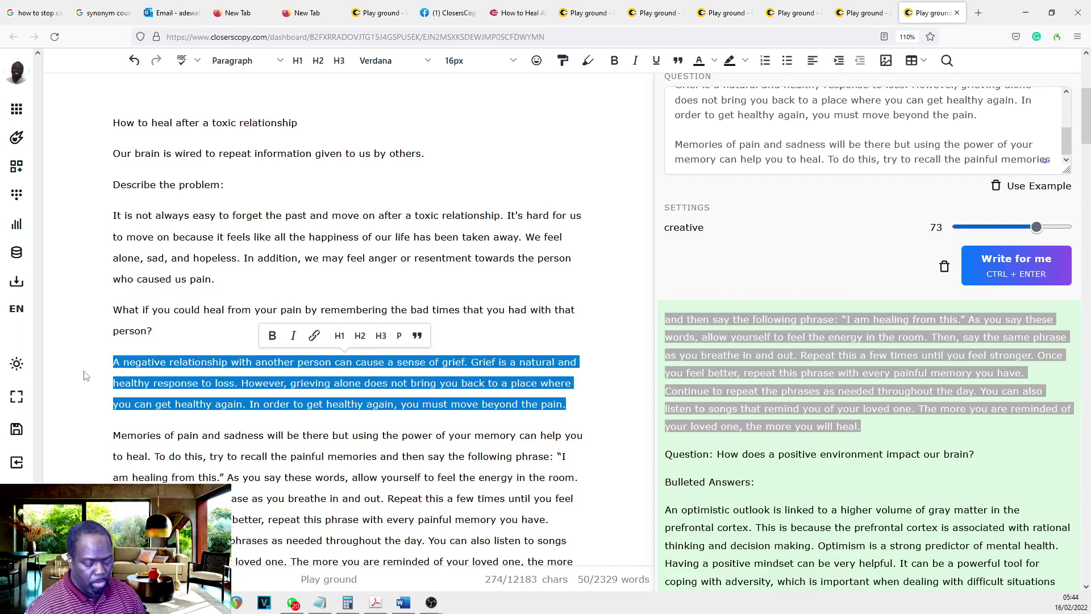
{"action": "key", "text": "Delete"}
{"action": "key", "text": "Delete"}
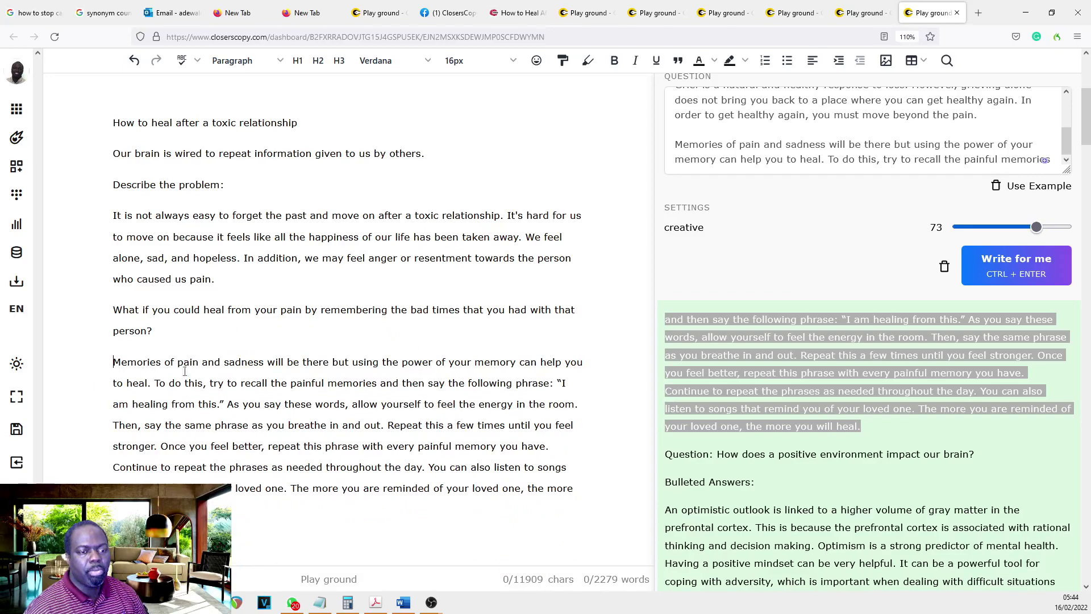
{"action": "left_click_drag", "start_coordinate": [516, 364], "coordinate": [272, 368]}
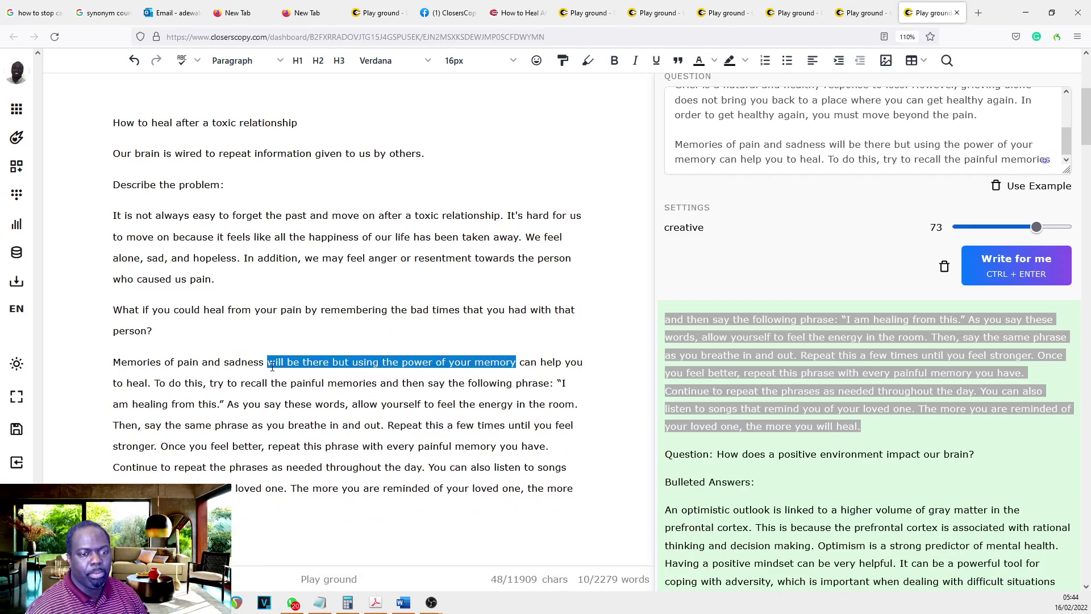
{"action": "key", "text": "Delete"}
Step: Add the 'You'd be surprised how much memories…' bridge and 'That is if you use them in the correct way…'
{"action": "left_click", "coordinate": [117, 362]}
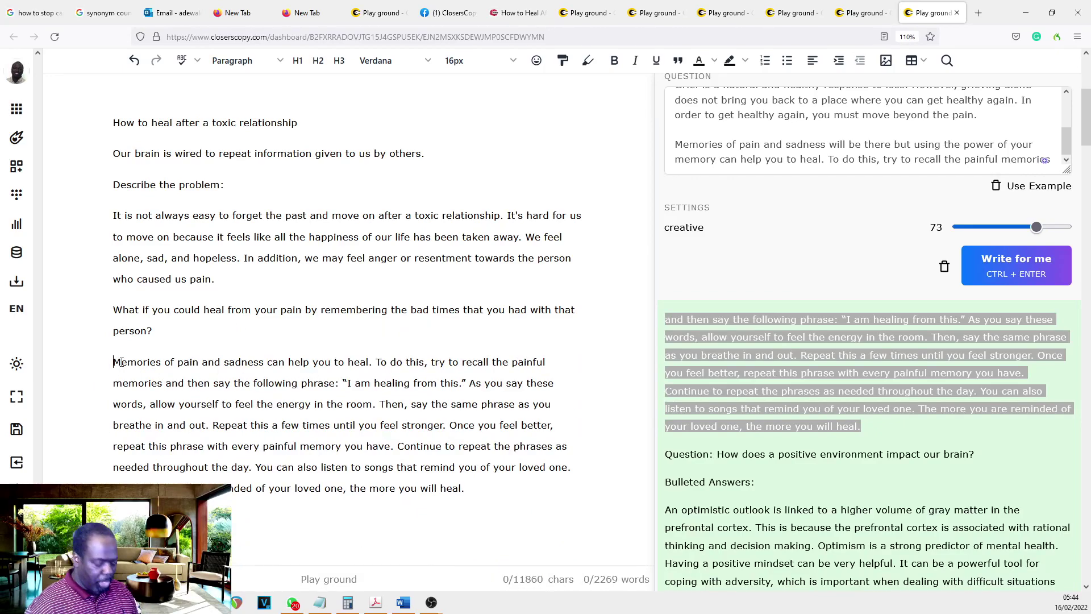
{"action": "type", "text": "You'd be surprized how m"}
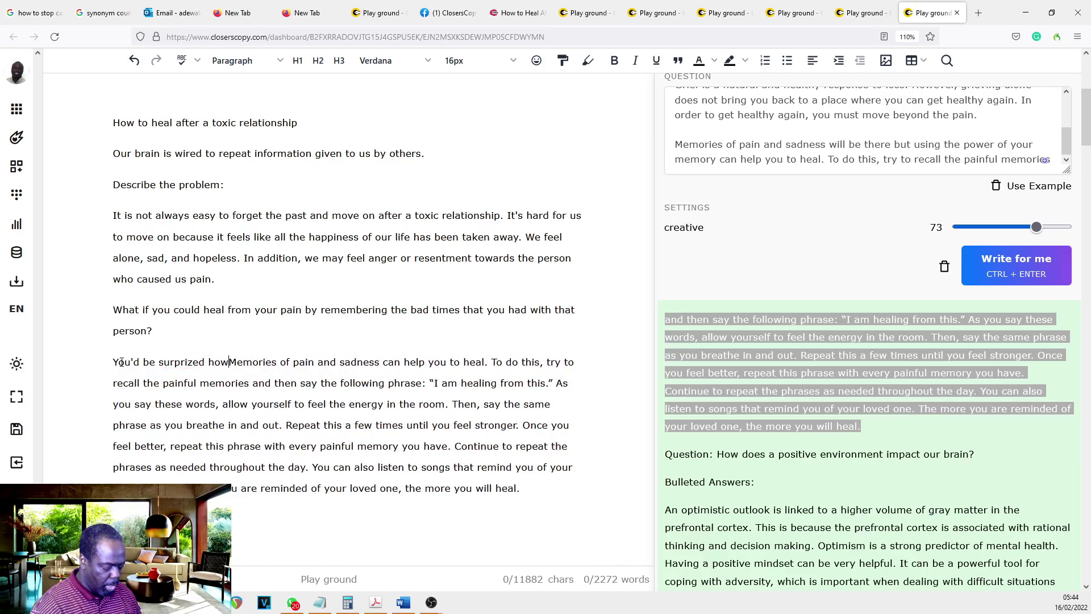
{"action": "type", "text": "uch m"}
{"action": "key", "text": "Delete"}
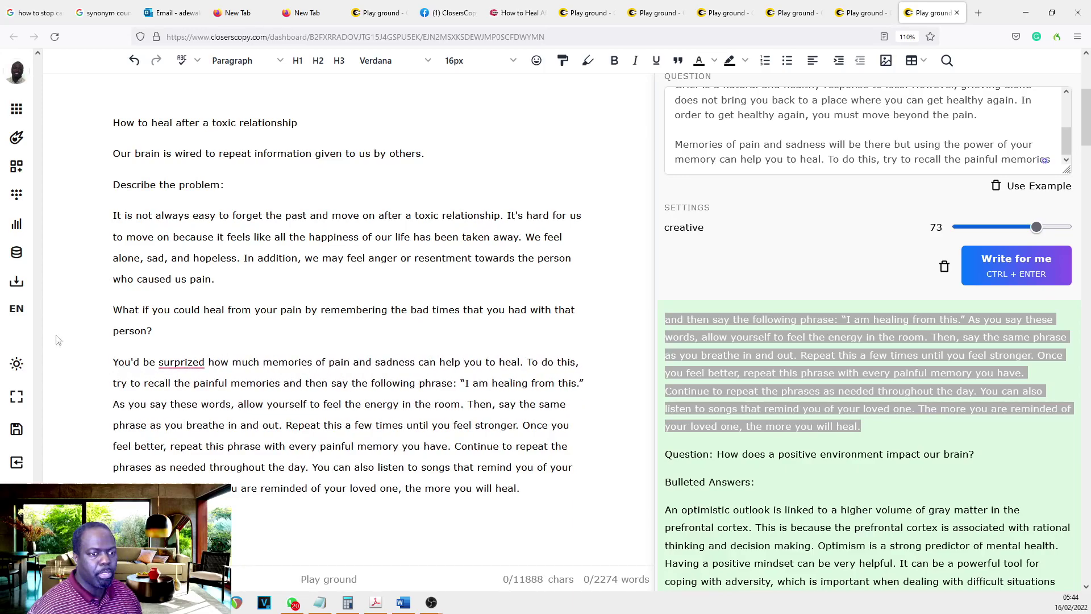
{"action": "left_click", "coordinate": [186, 362]}
{"action": "key", "text": "BackSpace"}
{"action": "type", "text": "s"}
{"action": "left_click", "coordinate": [558, 358]}
{"action": "key", "text": "Return"}
{"action": "key", "text": "Return"}
{"action": "key", "text": "Return"}
{"action": "type", "text": "That is"}
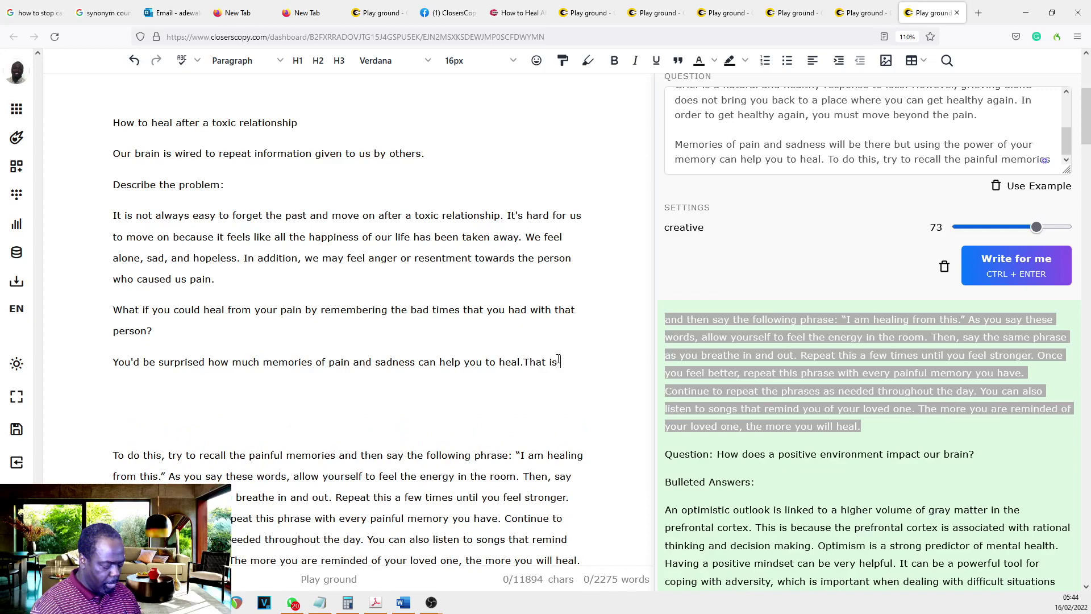
{"action": "type", "text": " if you us"}
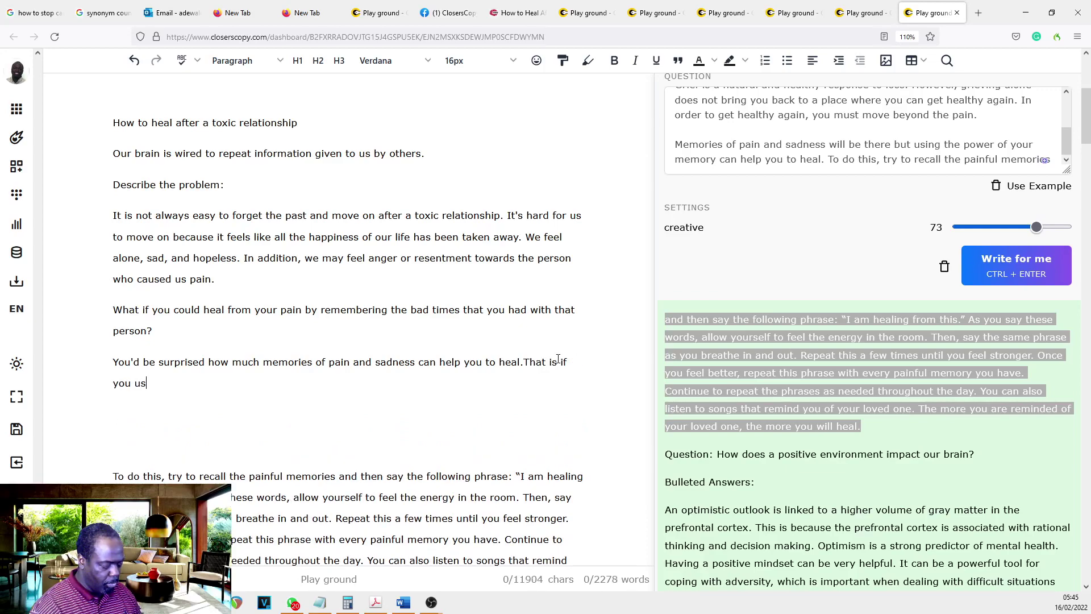
{"action": "type", "text": "e them in t"}
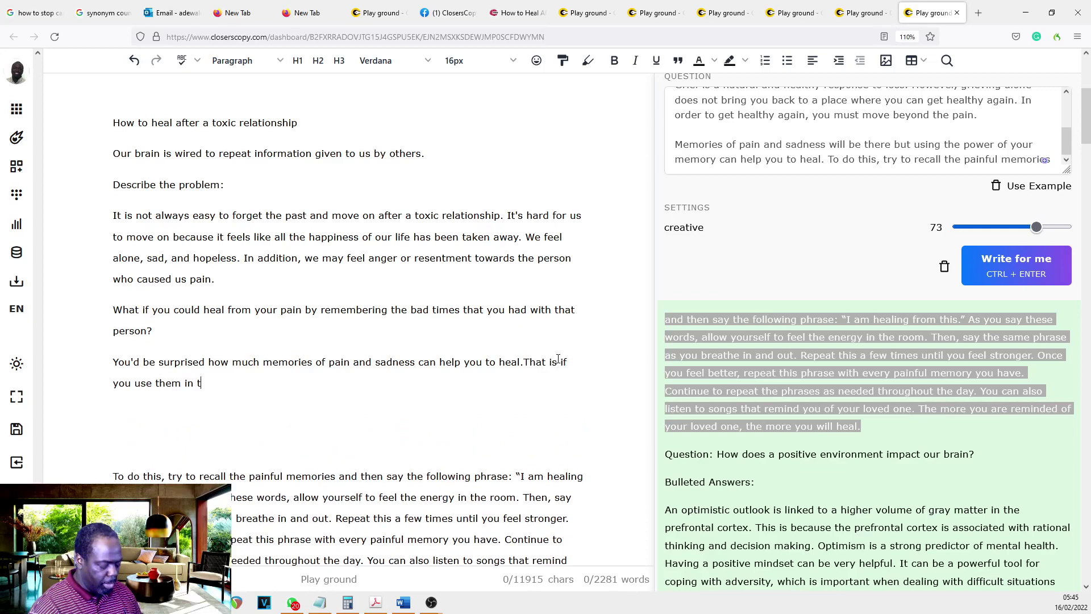
{"action": "type", "text": "he correct"}
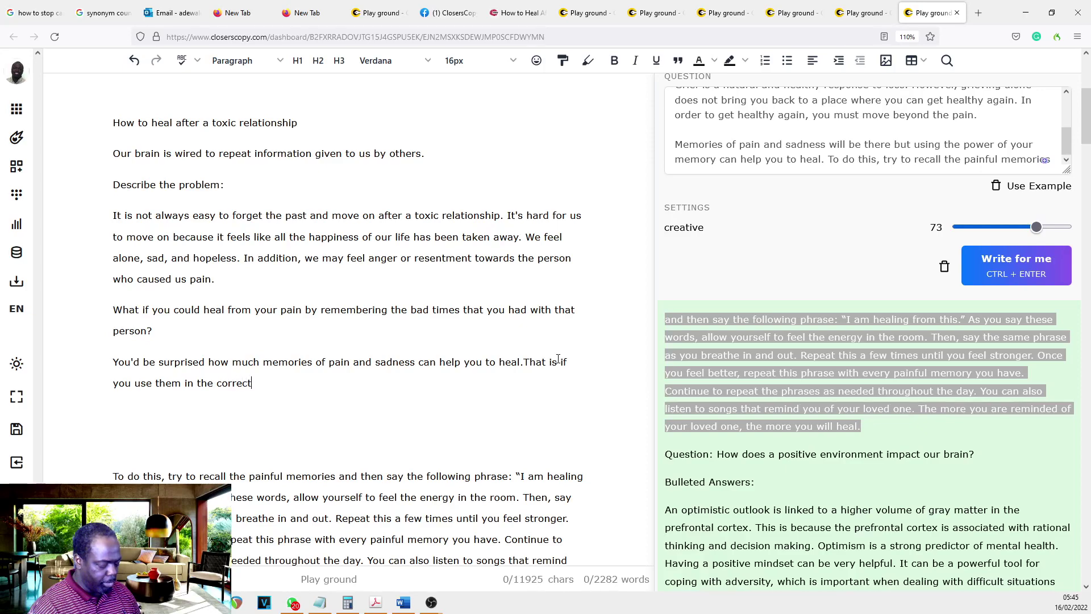
{"action": "type", "text": " way, which I"}
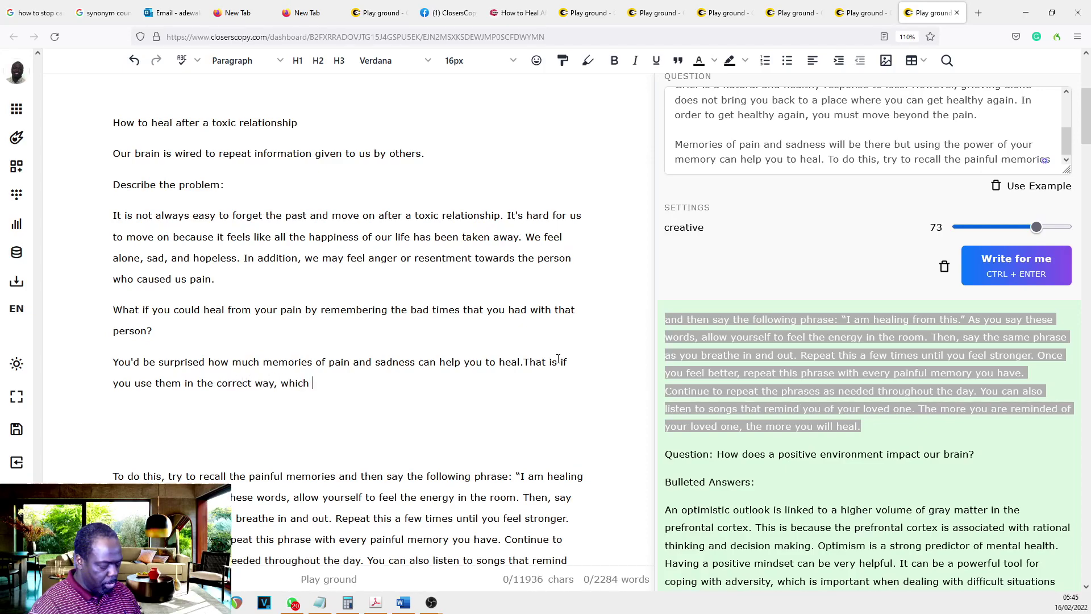
{"action": "type", "text": " am going"}
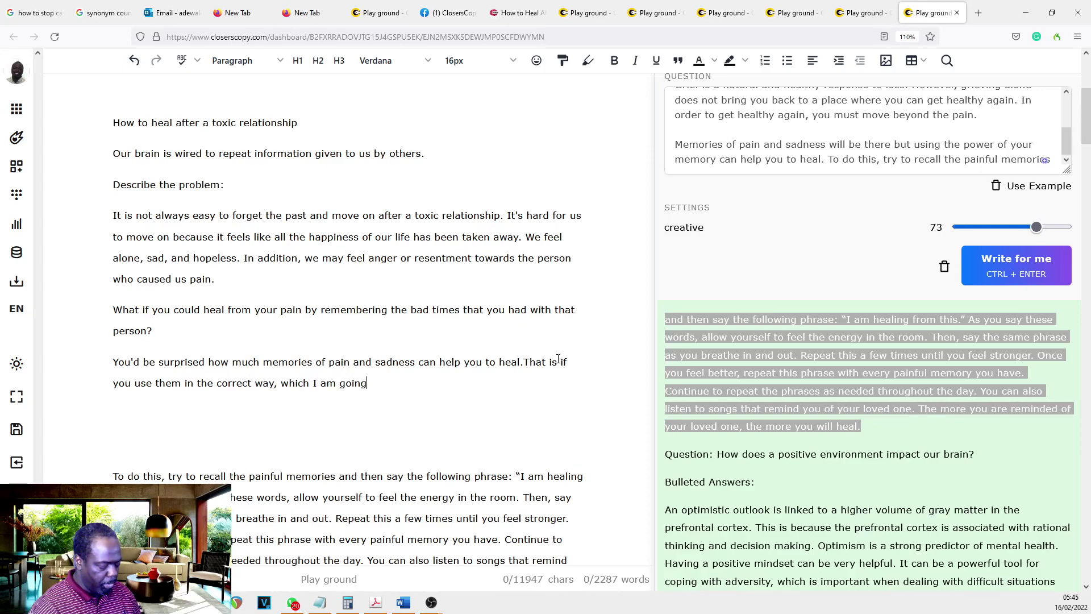
{"action": "type", "text": " to show you now..."}
Step: Replace 'then' with 'at the same time' in the exercise sentence
{"action": "scroll", "coordinate": [154, 287], "scroll_direction": "down", "scroll_amount": 2}
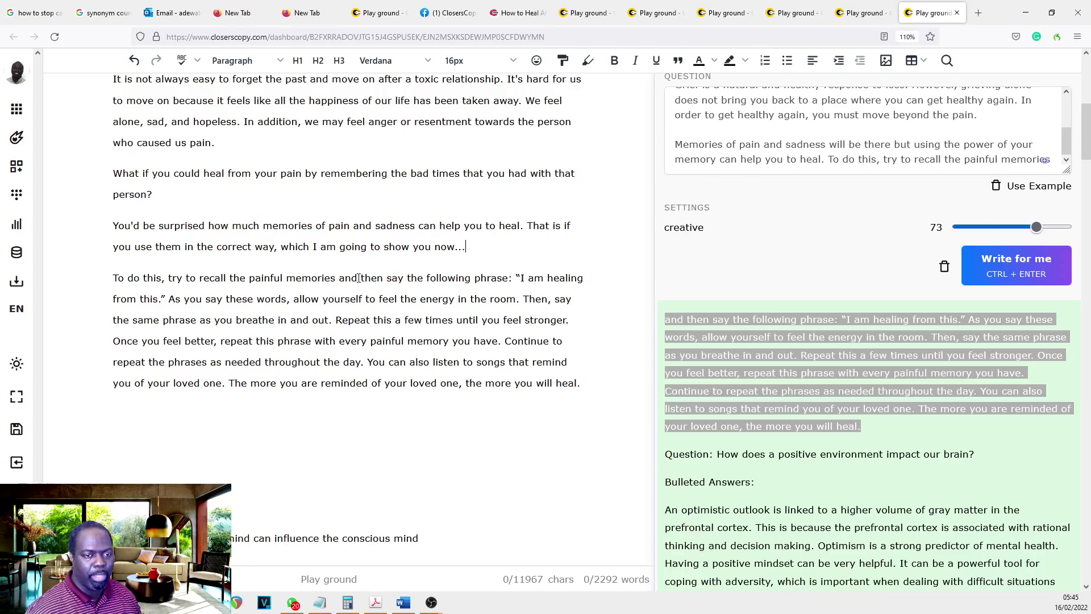
{"action": "double_click", "coordinate": [361, 278]}
{"action": "type", "text": "at the same time"}
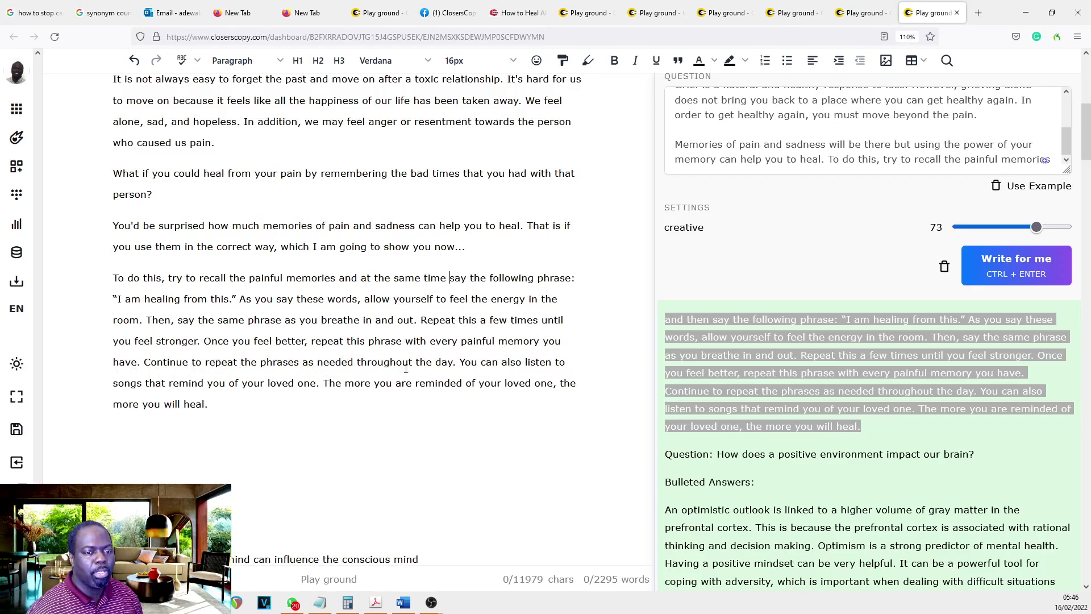
Step: Drag within the framework Question box, leaving the page address inside the word 'relationship'
{"action": "scroll", "coordinate": [469, 367], "scroll_direction": "up", "scroll_amount": 6}
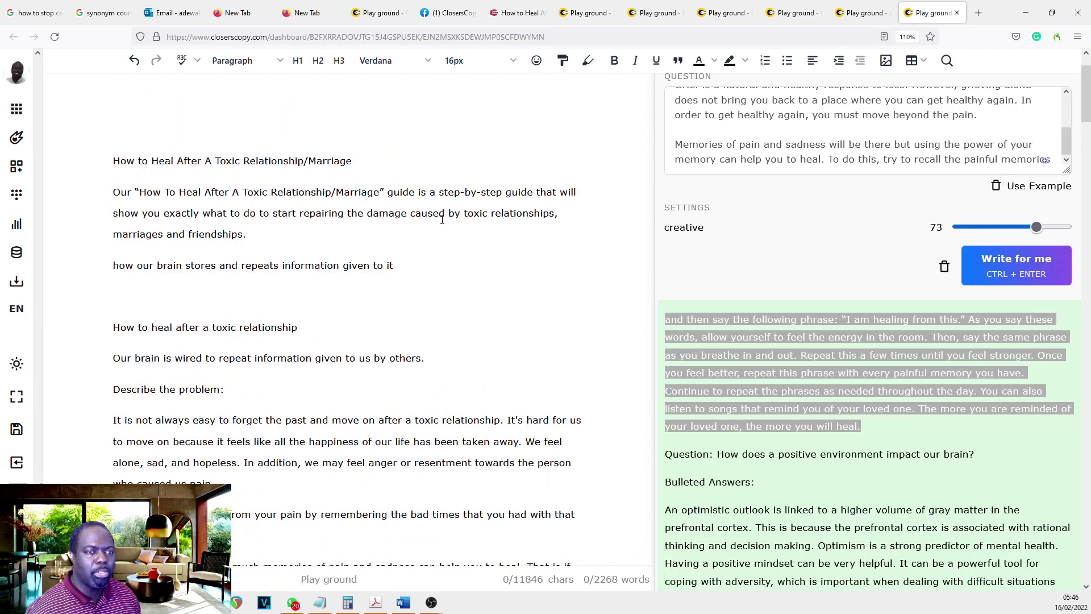
{"action": "scroll", "coordinate": [442, 220], "scroll_direction": "down", "scroll_amount": 8}
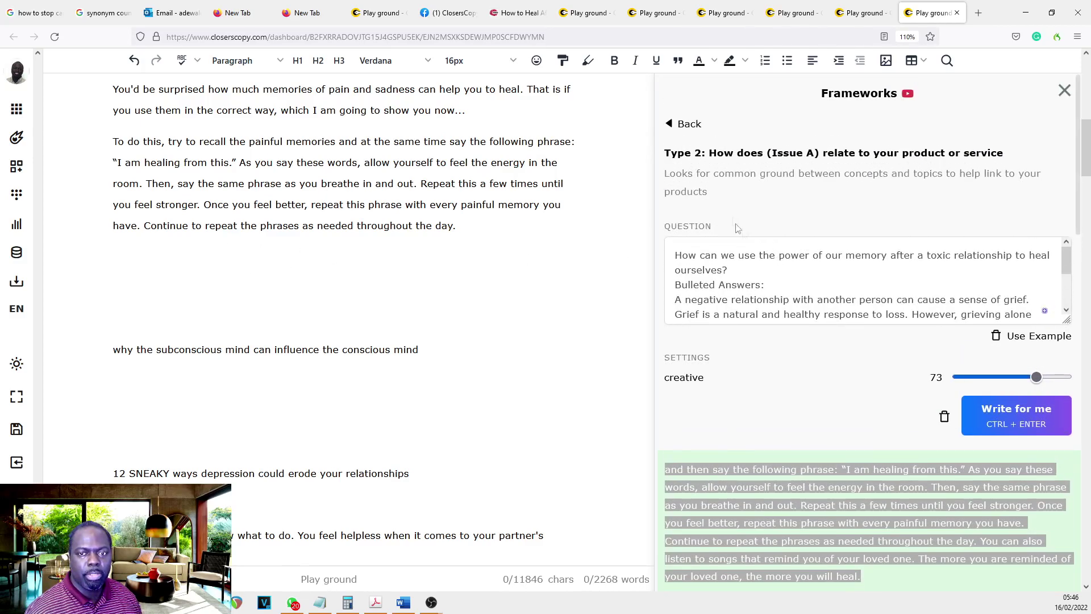
{"action": "left_click_drag", "start_coordinate": [681, 124], "coordinate": [751, 300]}
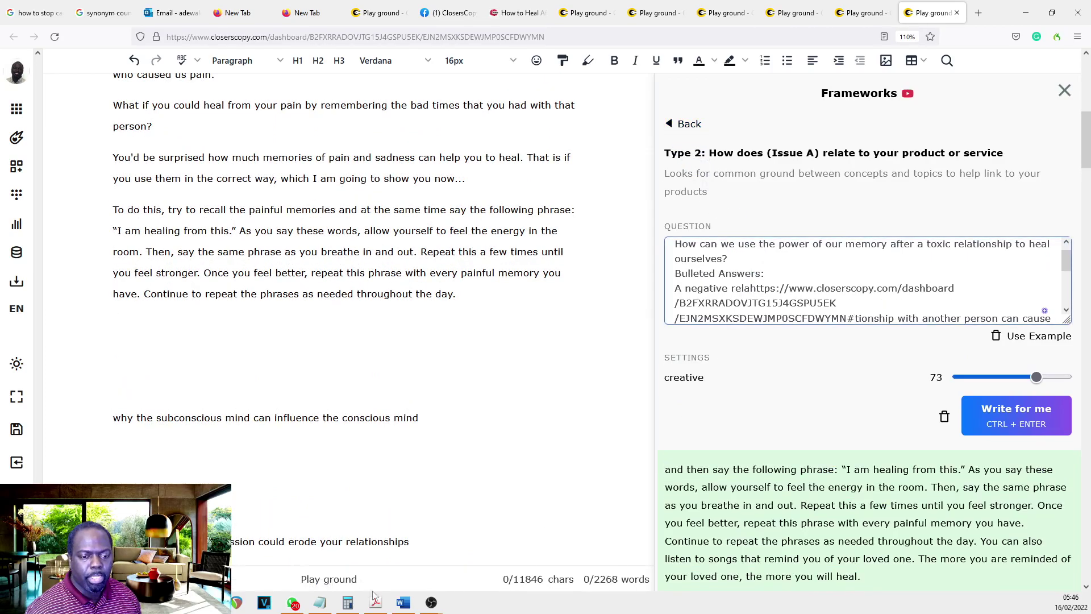
Step: In Word, follow the 'Generate a relevant offer for your product and service' link
{"action": "left_click", "coordinate": [403, 602]}
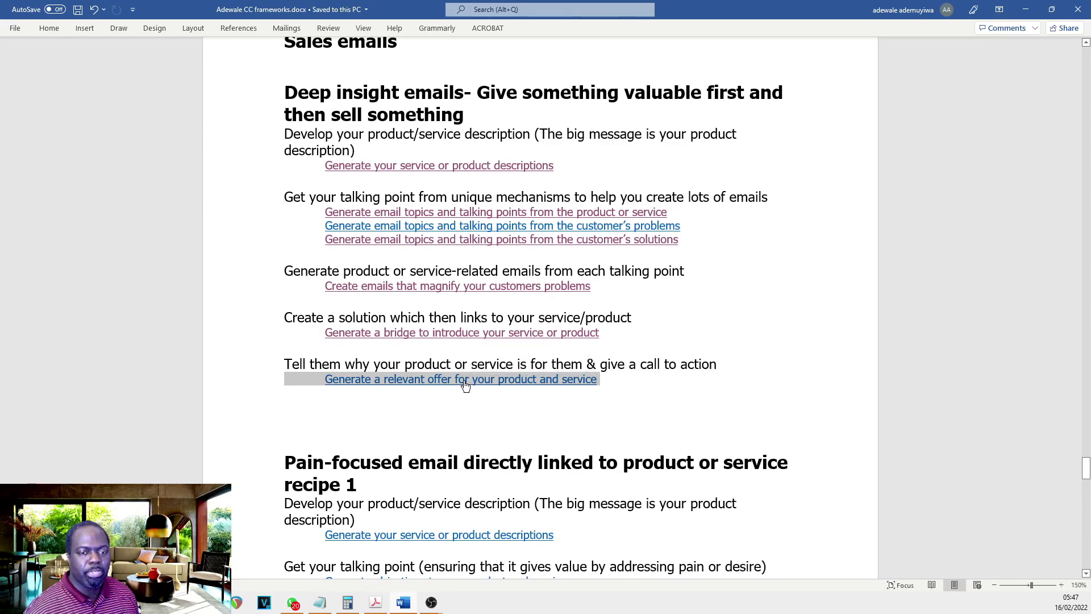
{"action": "left_click", "coordinate": [465, 384], "text": "ctrl"}
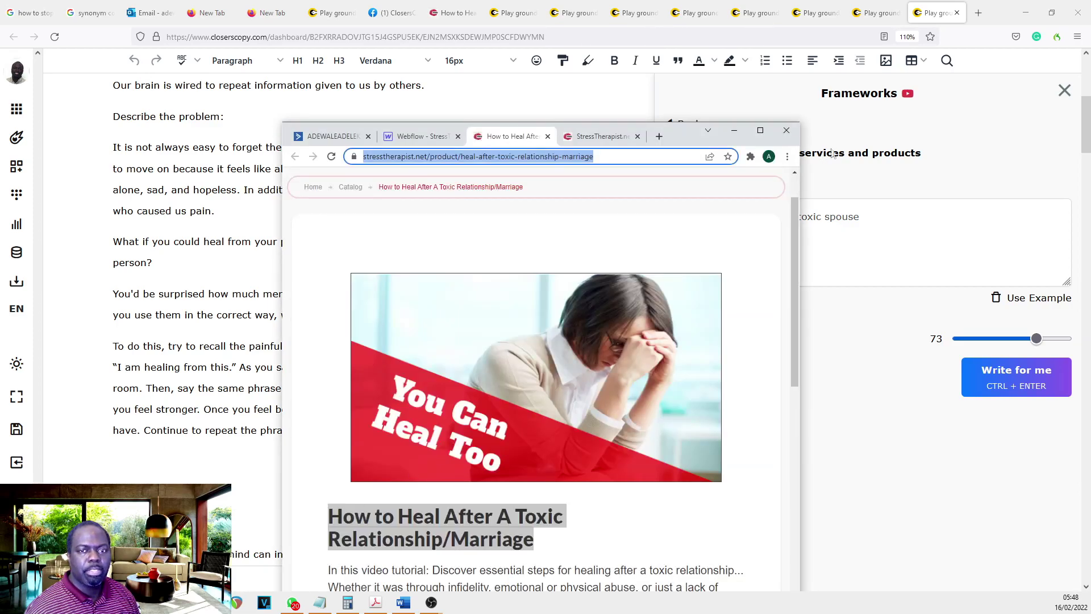
Step: Maximize the StressTherapist.net product page and select the product title
{"action": "left_click", "coordinate": [760, 130]}
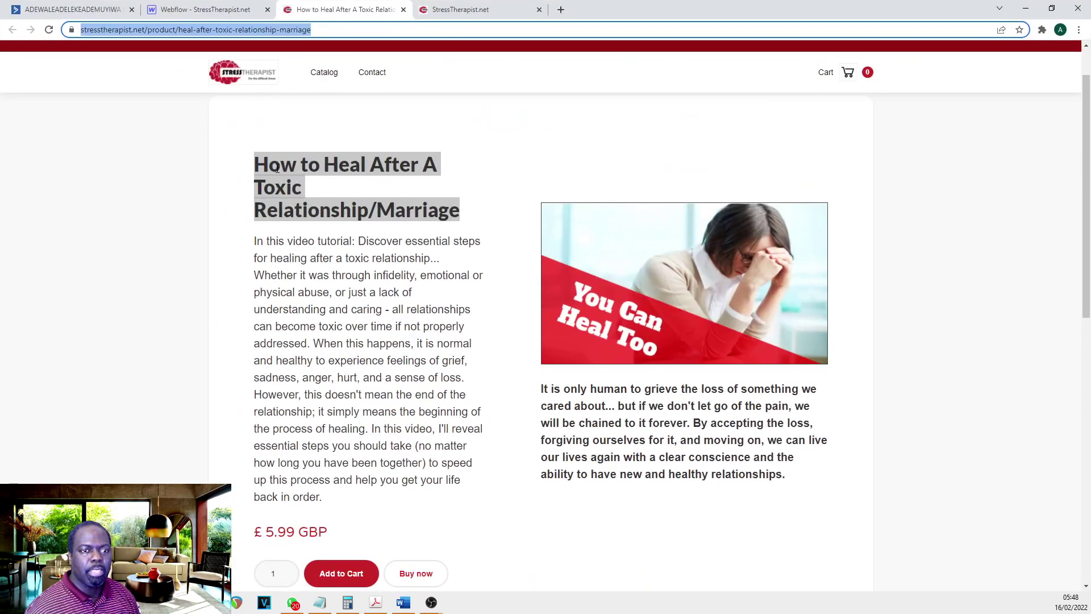
{"action": "left_click", "coordinate": [489, 196]}
{"action": "left_click_drag", "start_coordinate": [468, 211], "coordinate": [236, 165]}
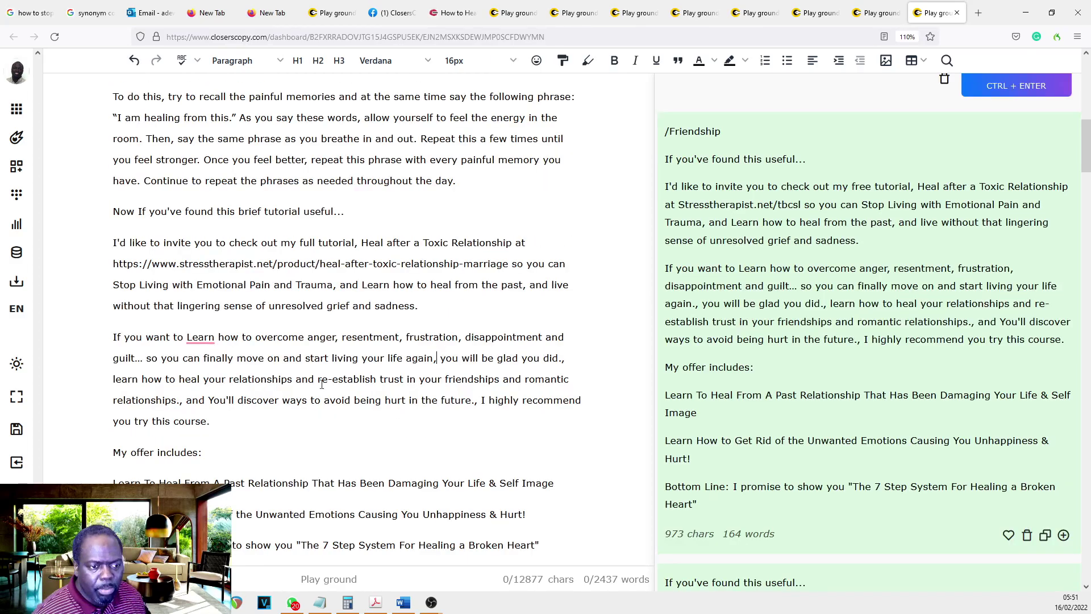
{"action": "scroll", "coordinate": [322, 384], "scroll_direction": "down", "scroll_amount": 2}
{"action": "scroll", "coordinate": [469, 346], "scroll_direction": "up", "scroll_amount": 2}
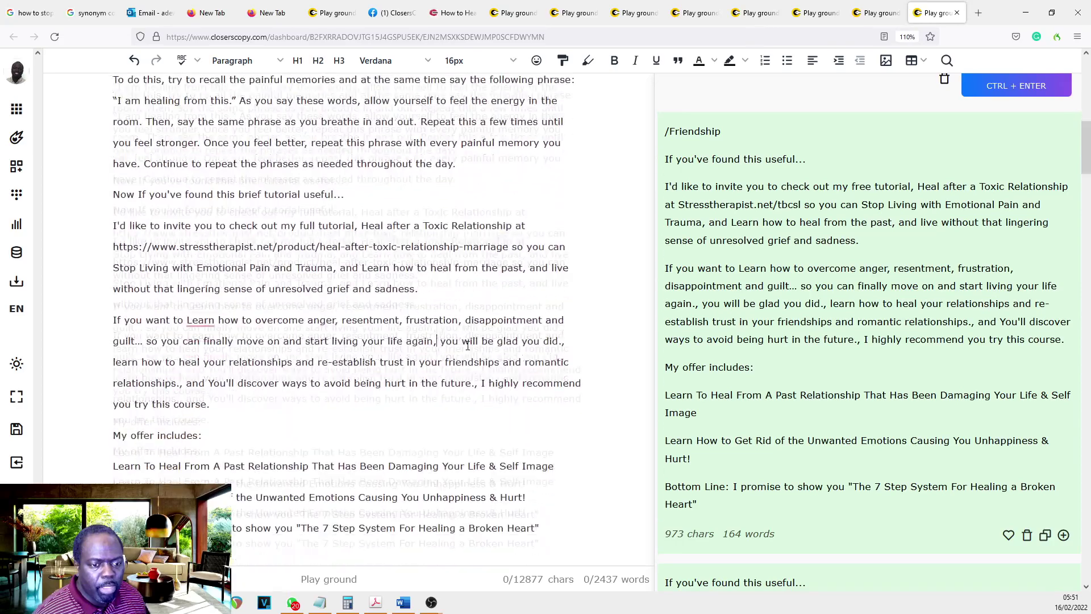
{"action": "scroll", "coordinate": [462, 346], "scroll_direction": "up", "scroll_amount": 7}
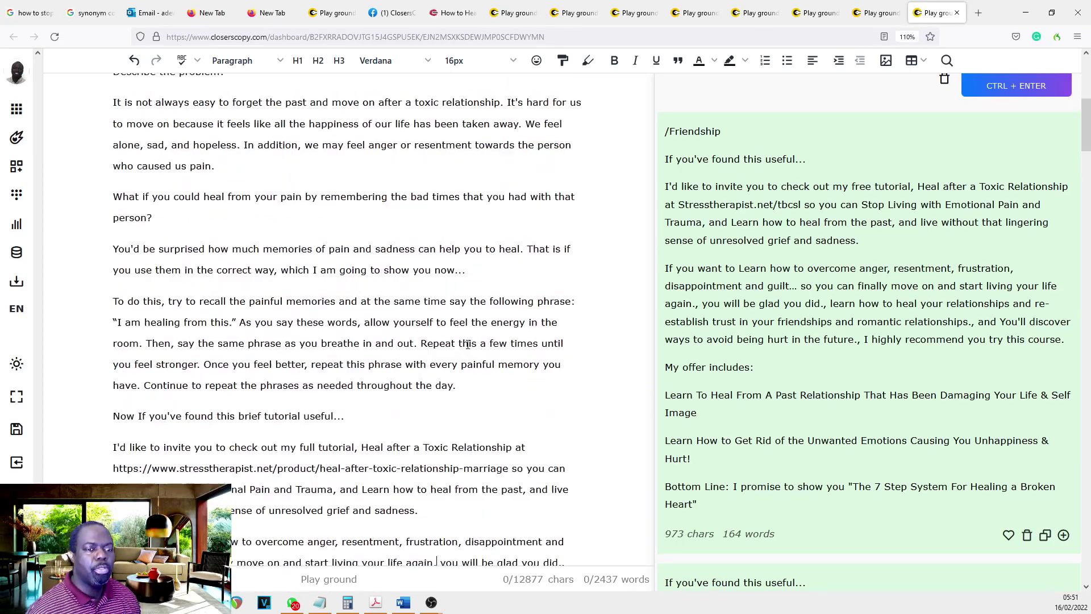
{"action": "scroll", "coordinate": [464, 348], "scroll_direction": "down", "scroll_amount": 4}
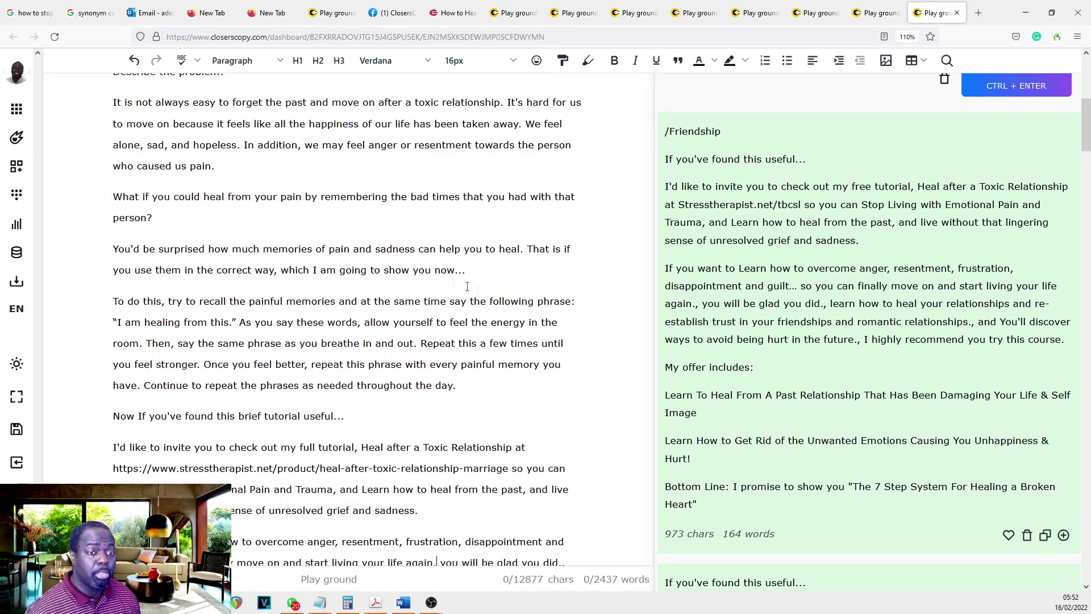
{"action": "scroll", "coordinate": [379, 362], "scroll_direction": "down", "scroll_amount": 2}
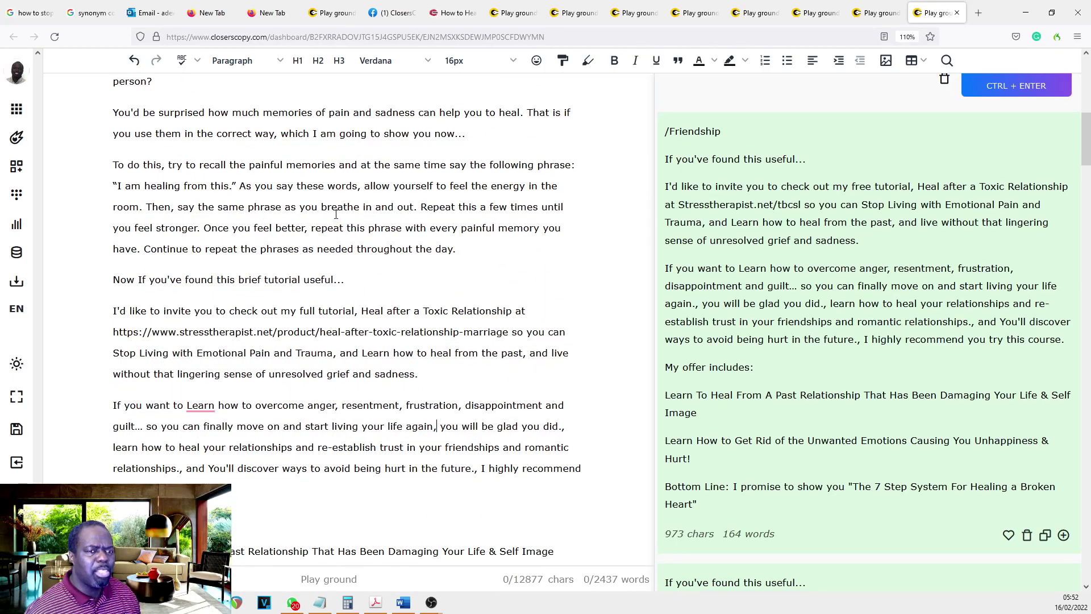
{"action": "scroll", "coordinate": [356, 221], "scroll_direction": "down", "scroll_amount": 1}
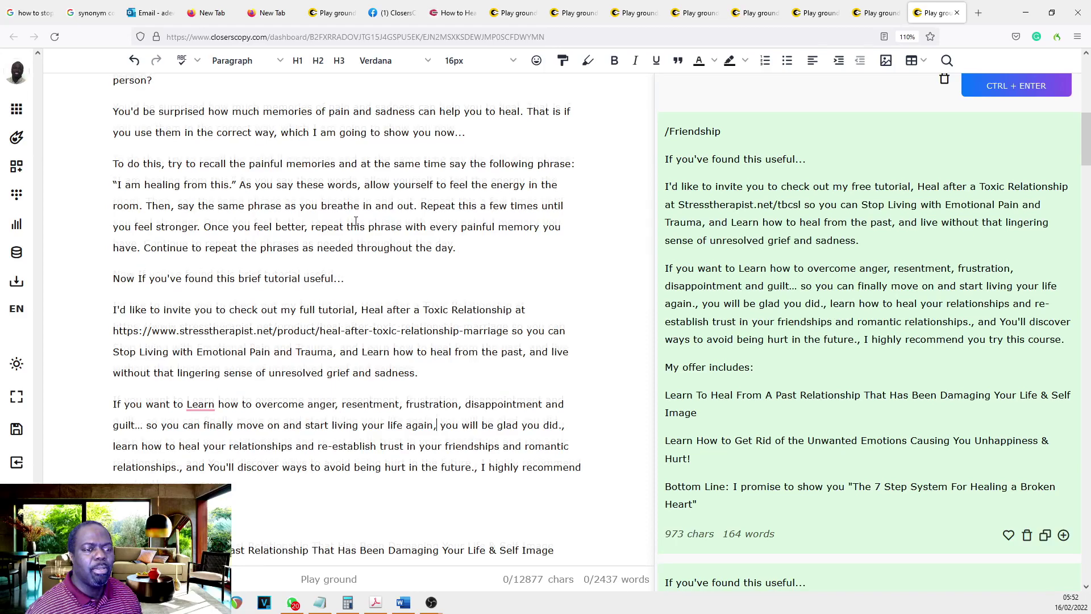